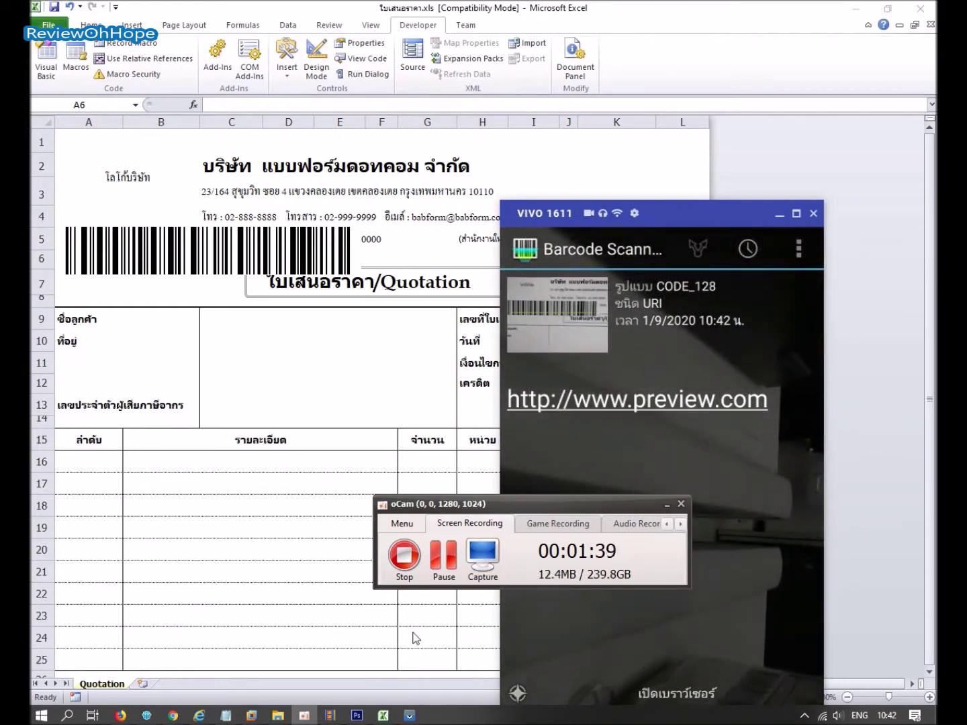
Delete the old URL barcode and make the A5 formula encode A6 as a Data Matrix code.
left_click(259, 255)
left_click(239, 247)
key("Delete")
left_click(119, 232)
left_click(114, 221)
left_click(113, 233)
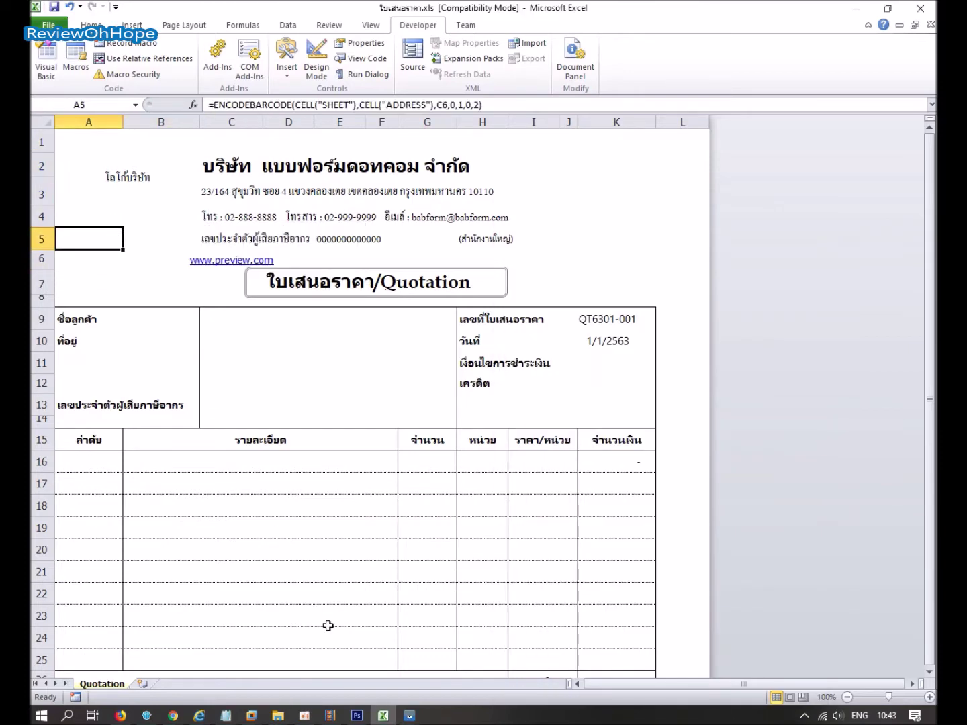
left_click(305, 716)
left_click(307, 716)
left_click(452, 105)
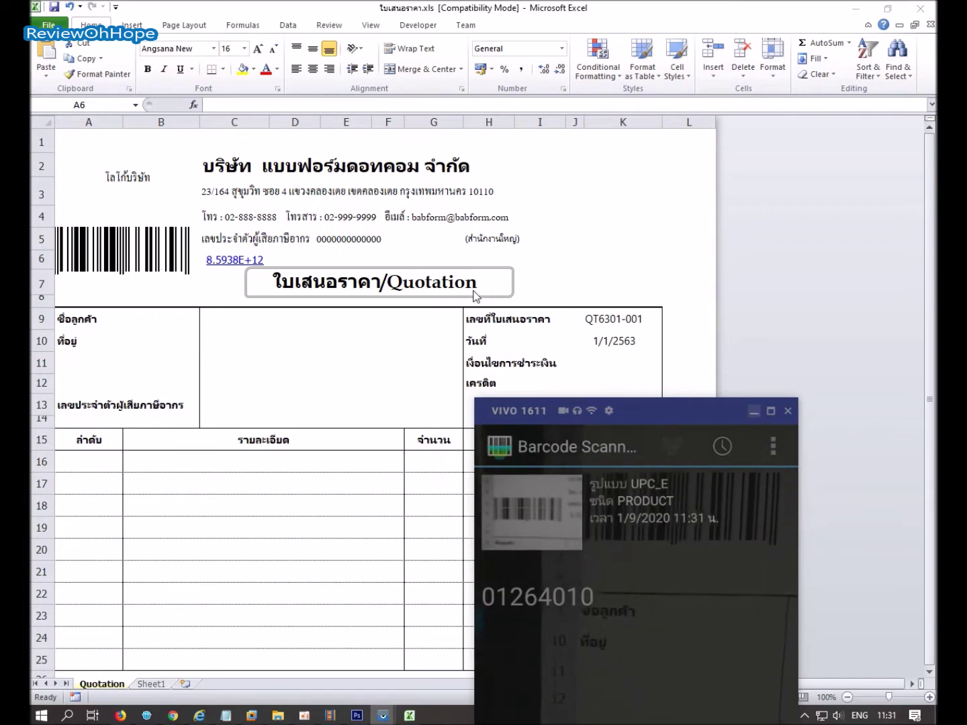
Drag the new Data Matrix picture to the right, beside H5–K7.
left_click(147, 251)
left_click_drag(147, 251, 628, 262)
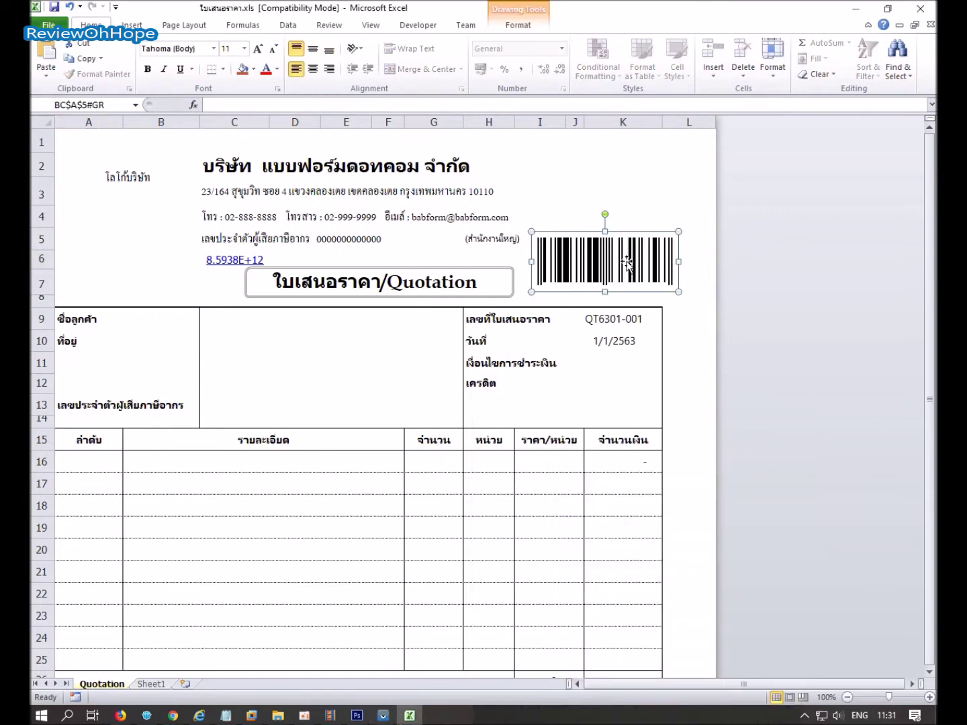
left_click(698, 332)
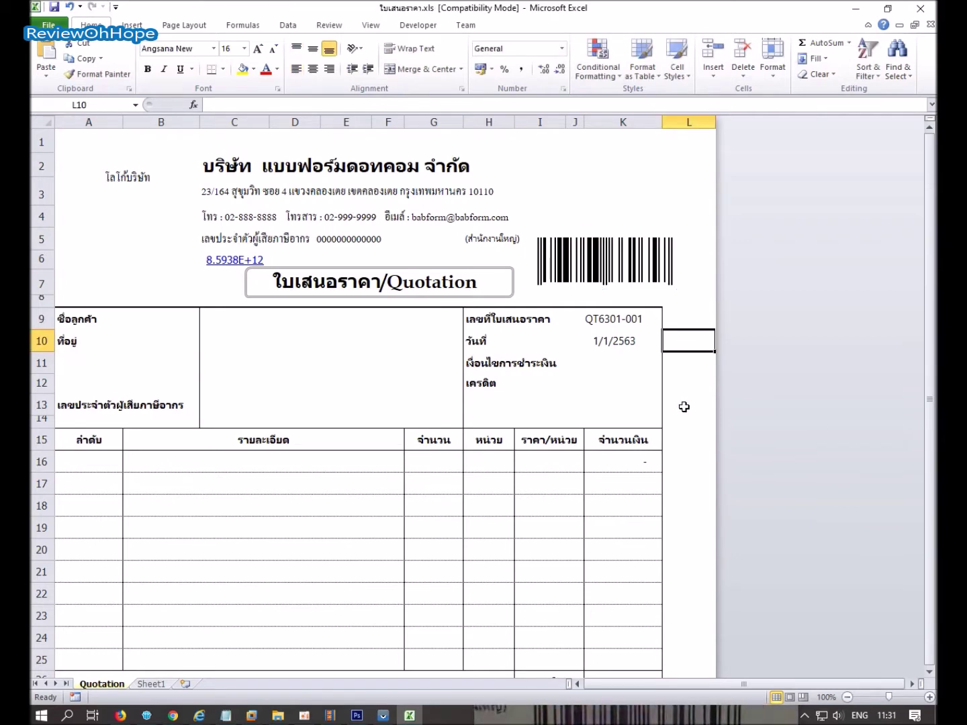
left_click(643, 265)
left_click(698, 411)
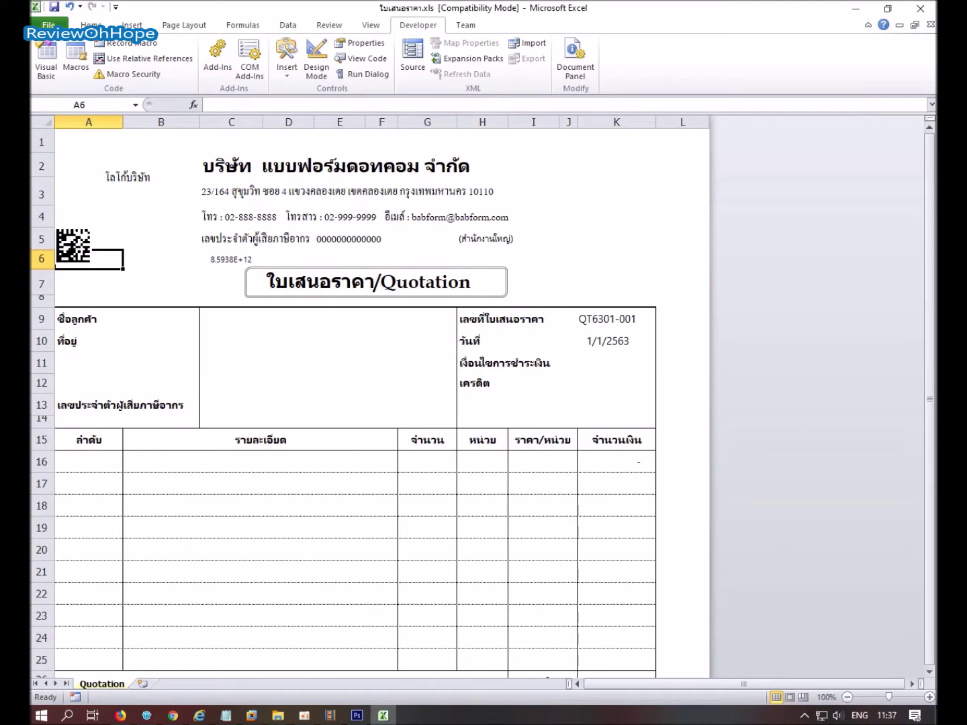
Launch Vysor, mirror the vivo 1611 phone, and return to the Excel quotation.
left_click(855, 8)
double_click(801, 97)
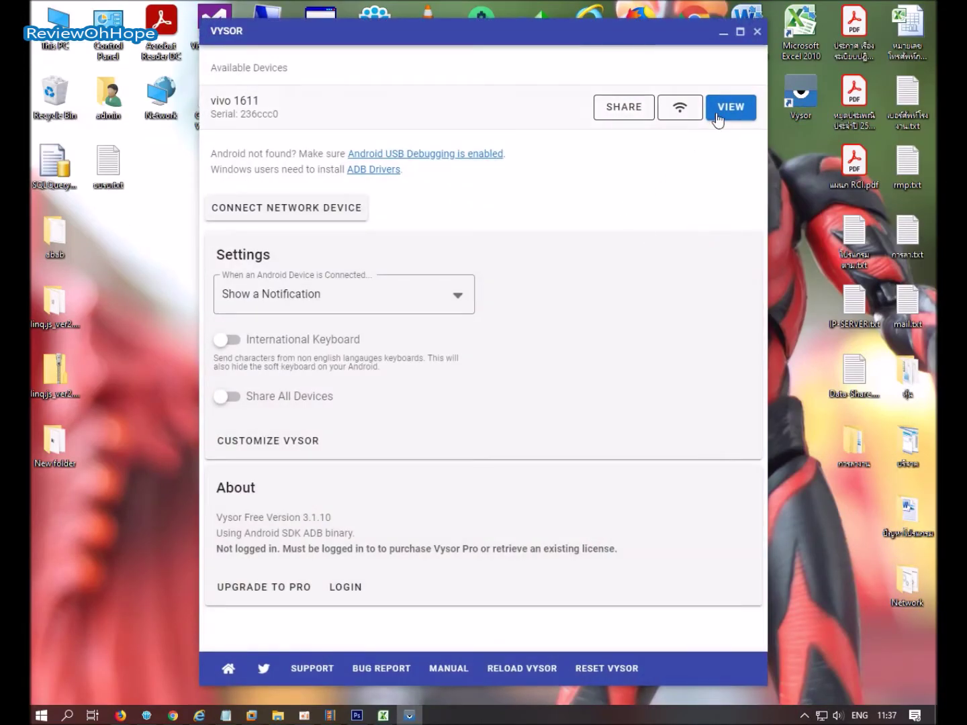
left_click(716, 116)
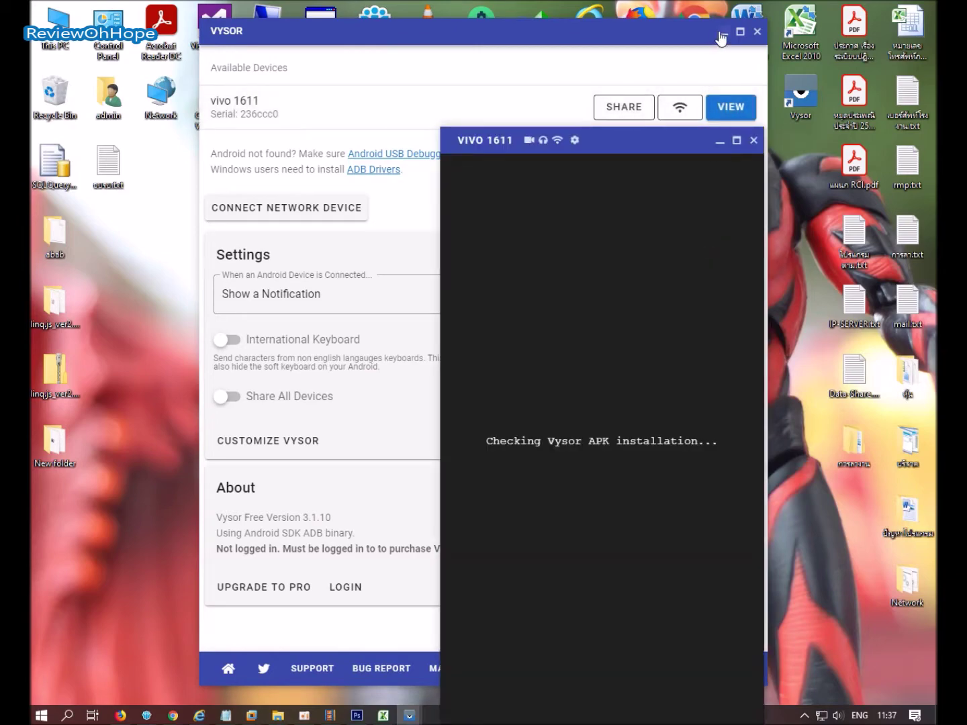
left_click(723, 32)
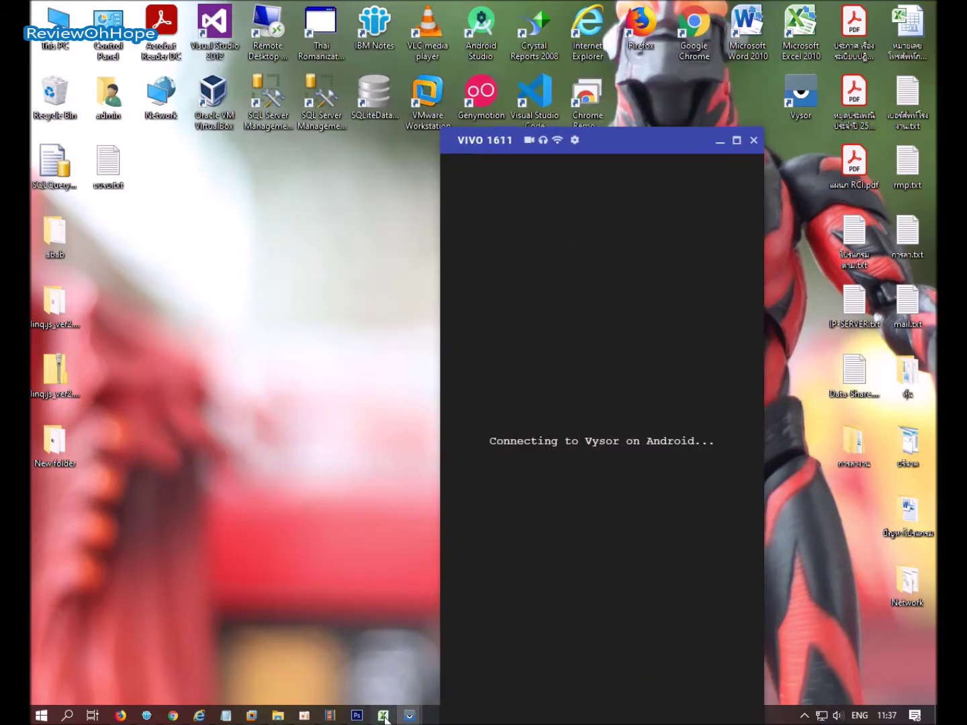
left_click(383, 714)
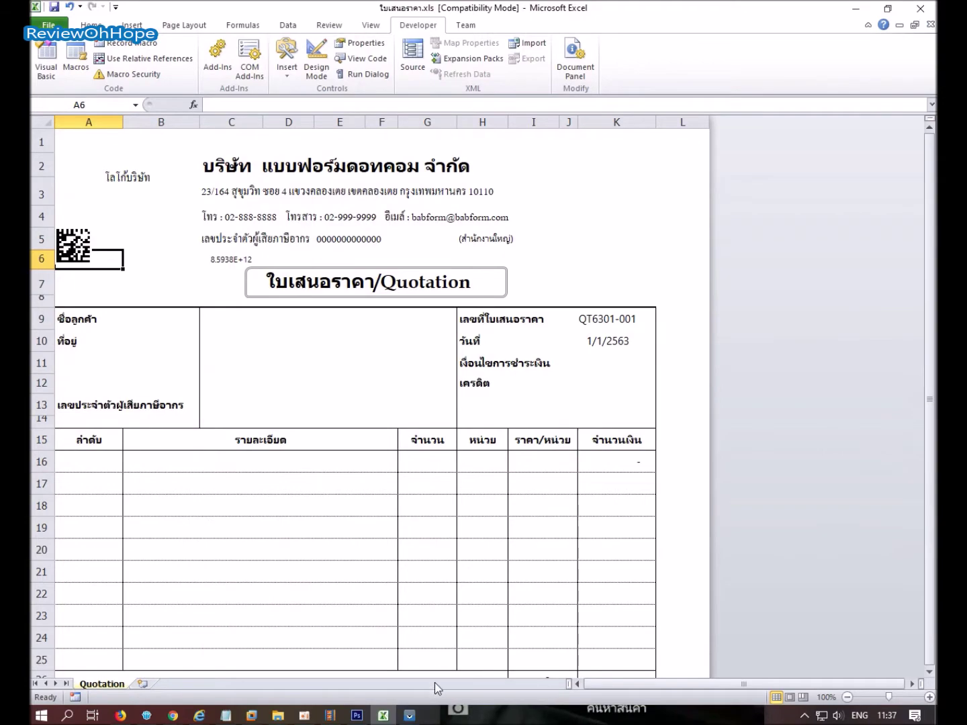
left_click(463, 653)
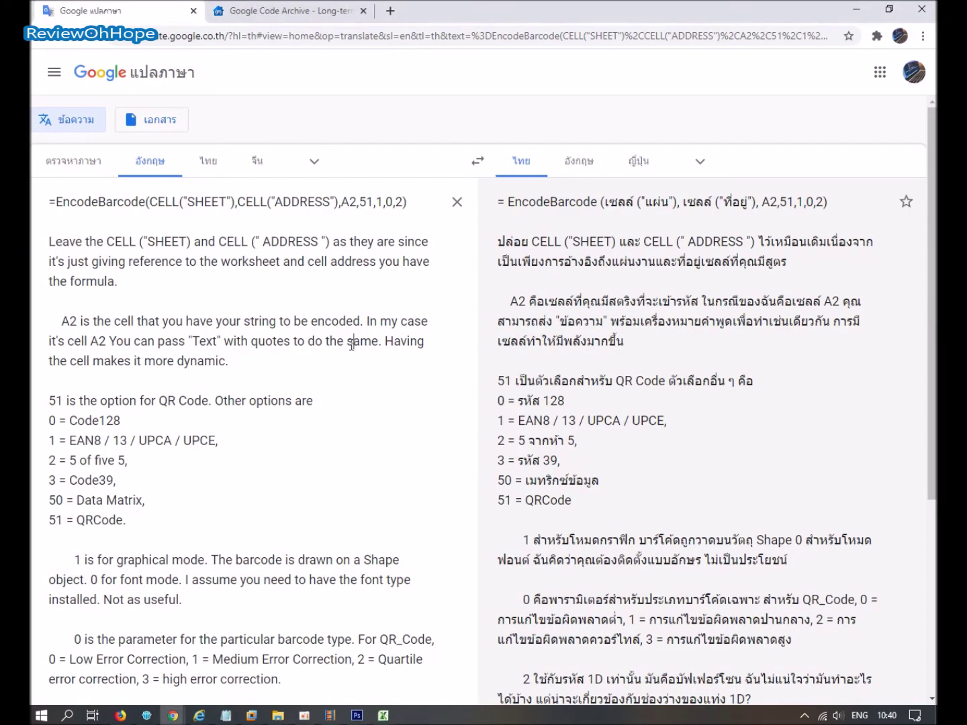
Highlight the sample =EncodeBarcode formula and play the English parameter explanation aloud.
left_click_drag(52, 202, 410, 206)
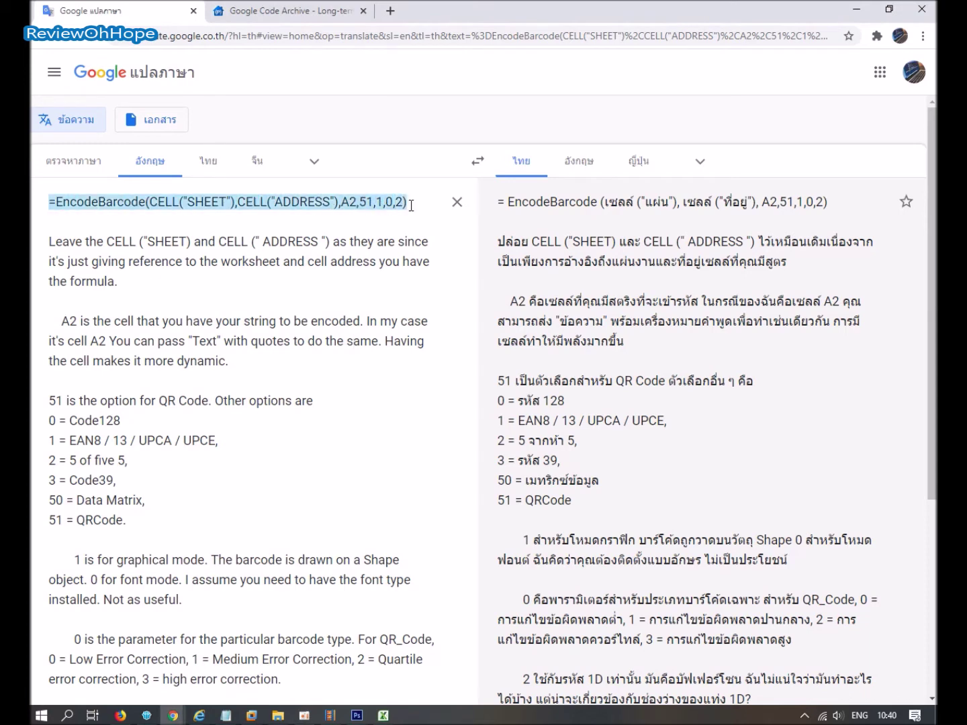
left_click(486, 289)
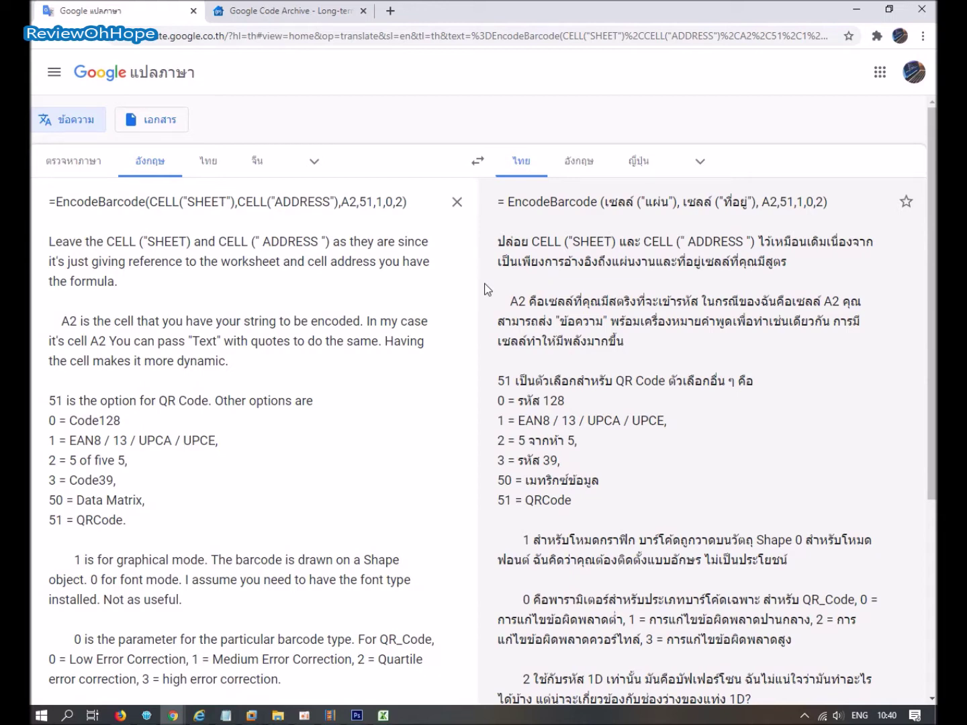
scroll(487, 288, "down", 1)
scroll(486, 289, "down", 1)
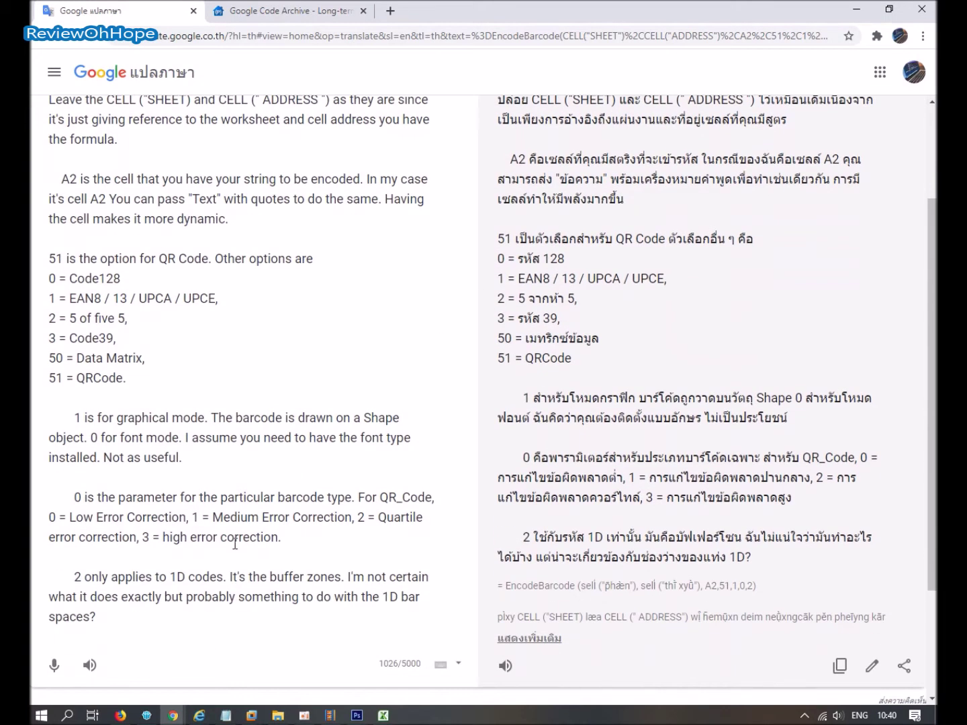
left_click(88, 664)
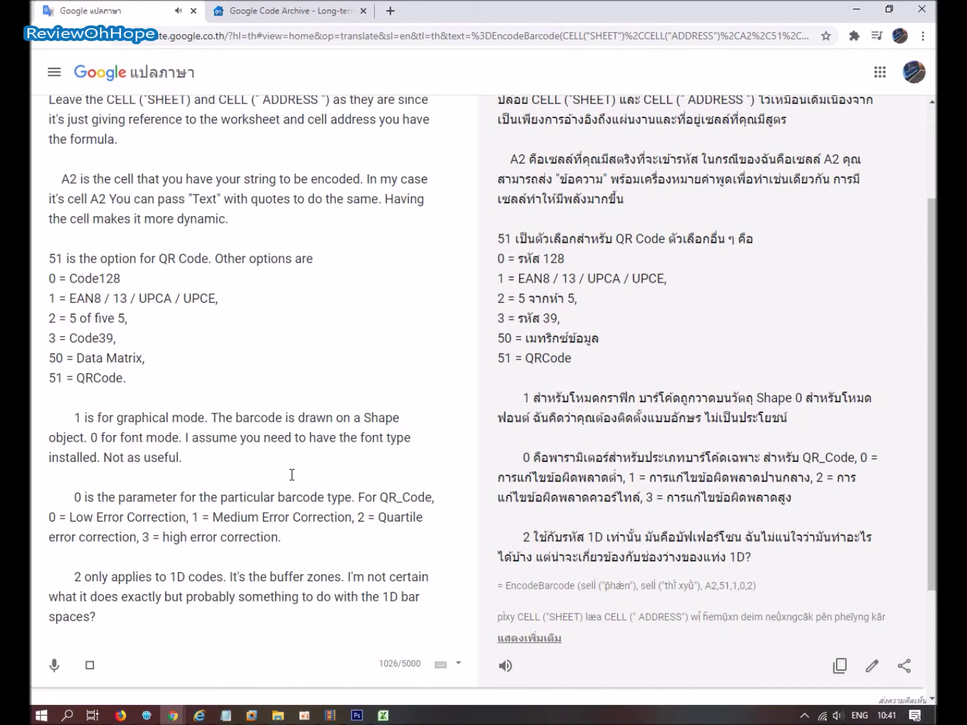
scroll(292, 474, "up", 1)
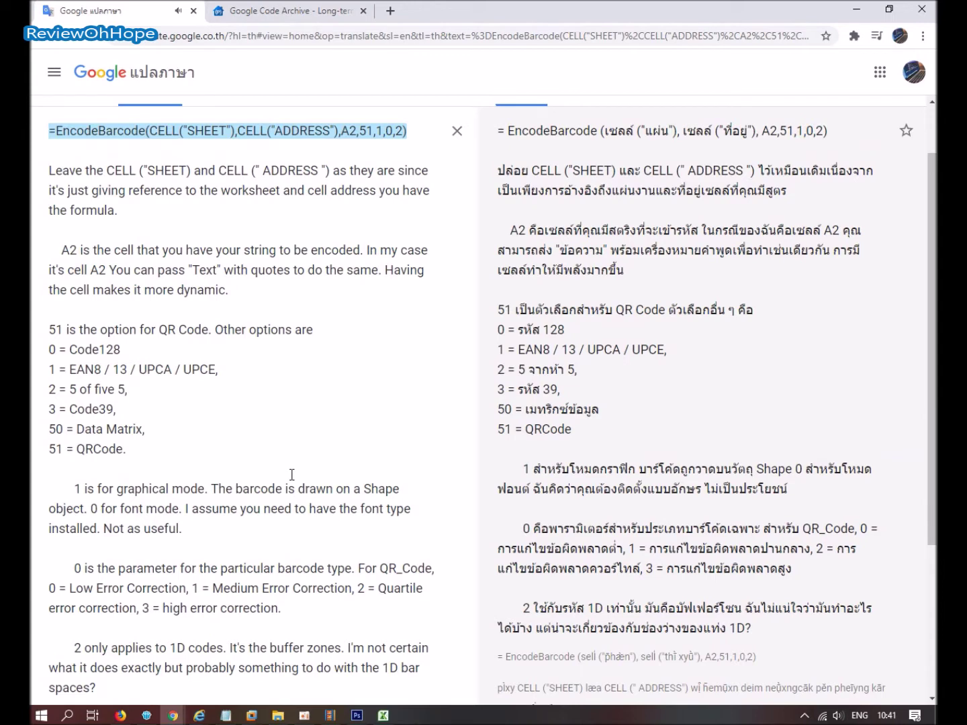
Copy the whole =EncodeBarcode(...) sample line from Google Translate, then go back to the quotation sheet.
left_click(292, 474)
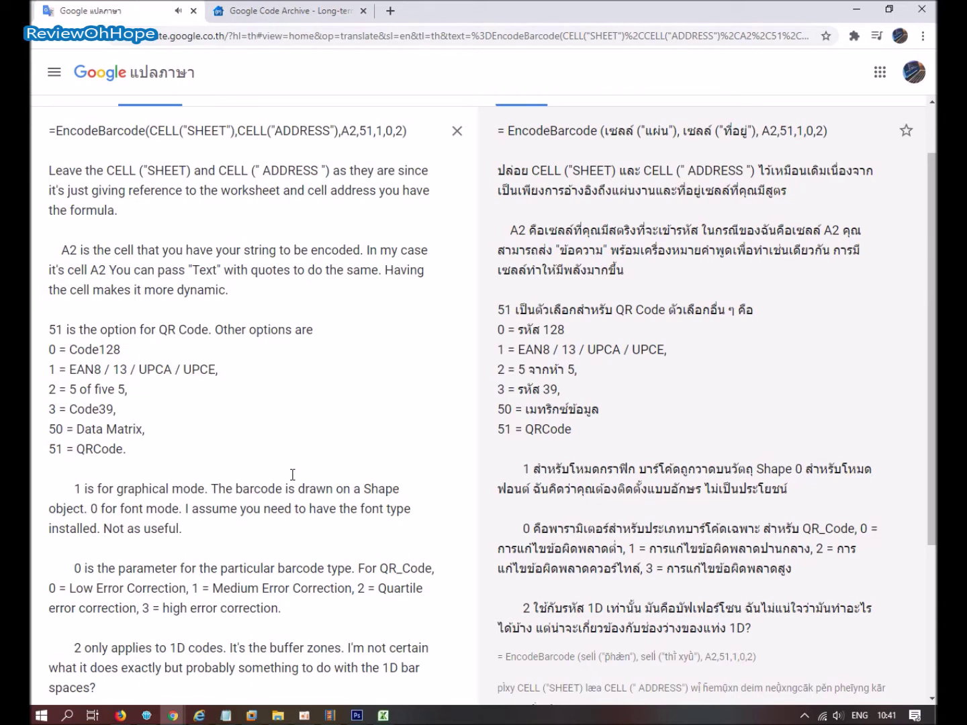
scroll(317, 559, "down", 1)
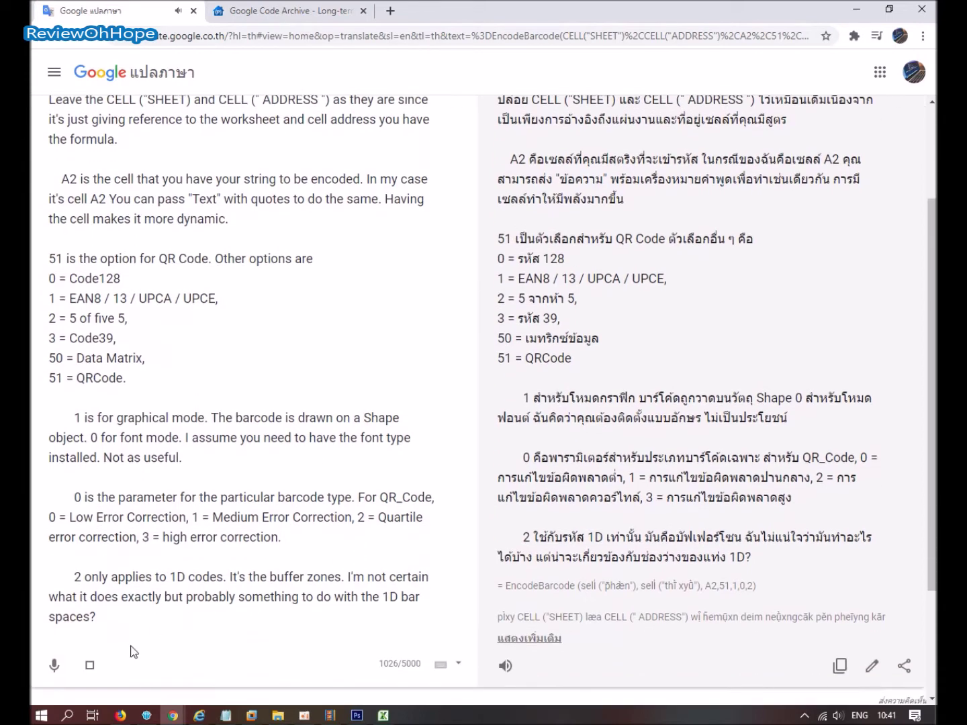
scroll(255, 511, "up", 2)
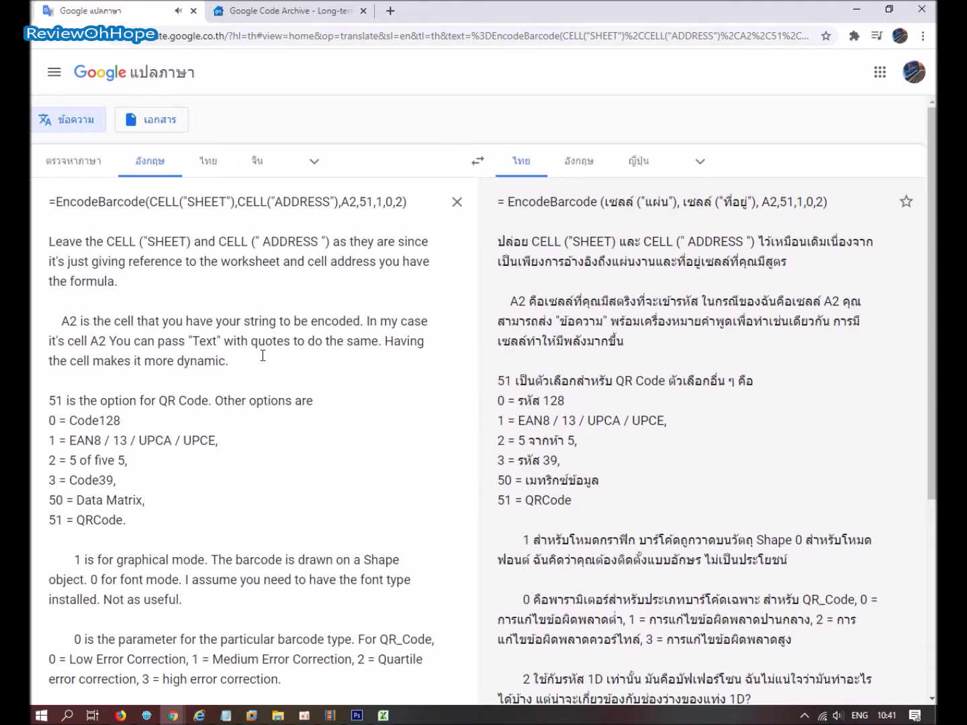
left_click_drag(402, 209, 50, 205)
key("ctrl+c")
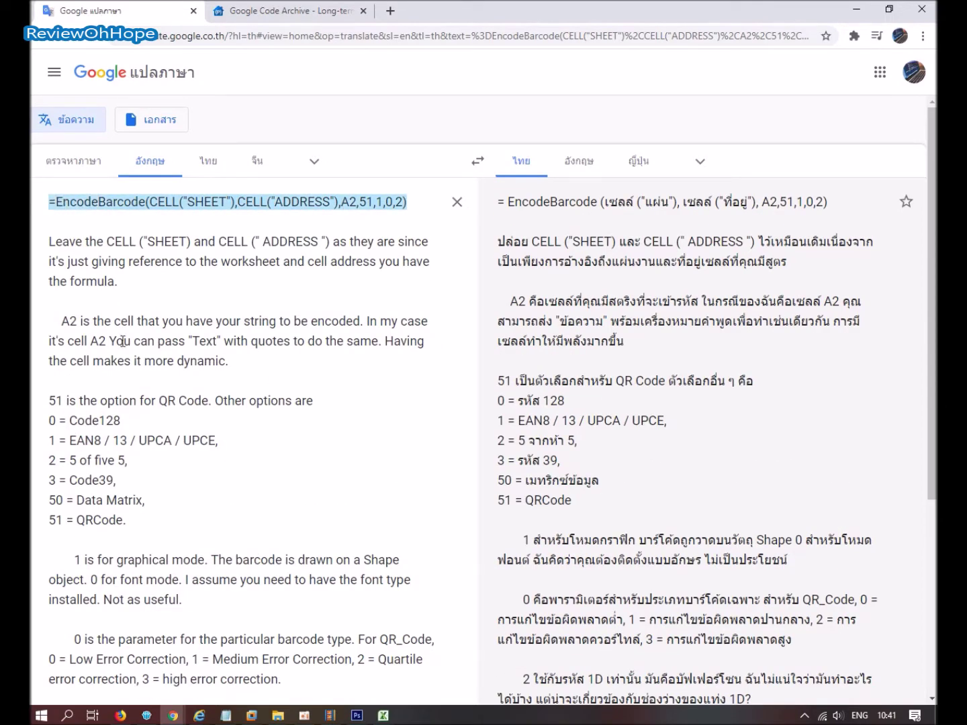
left_click(53, 421)
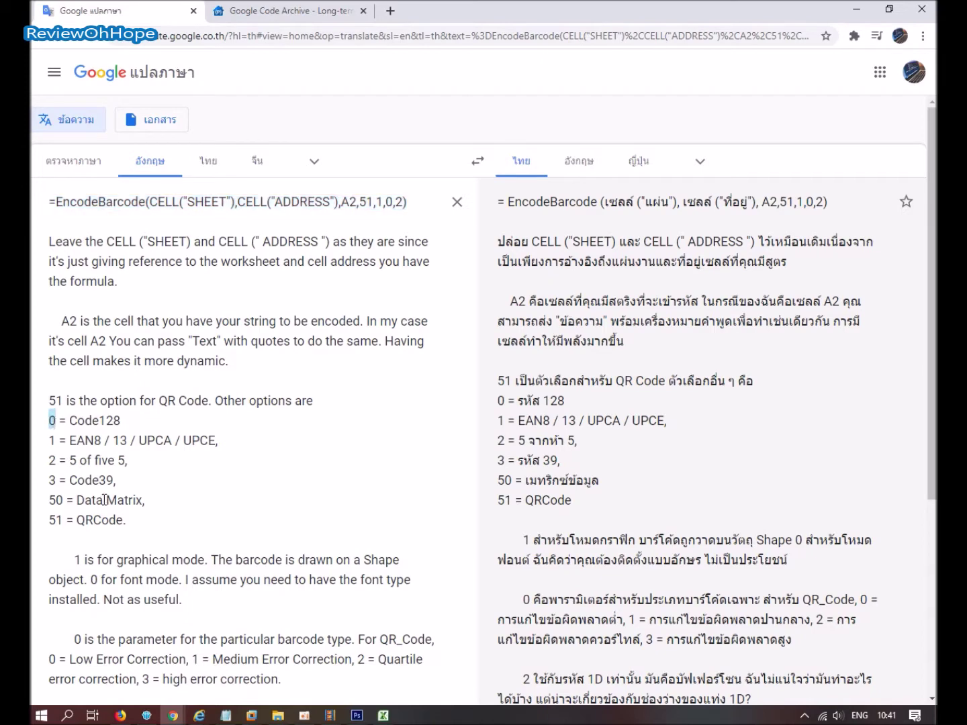
mouse_move(382, 715)
left_click(304, 715)
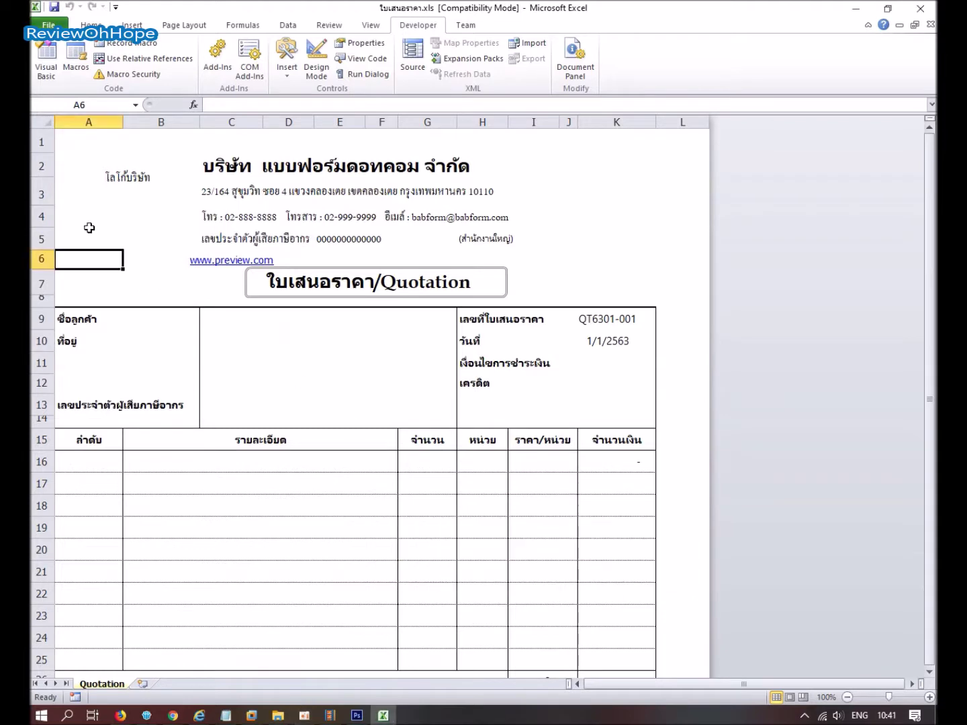
left_click(86, 216)
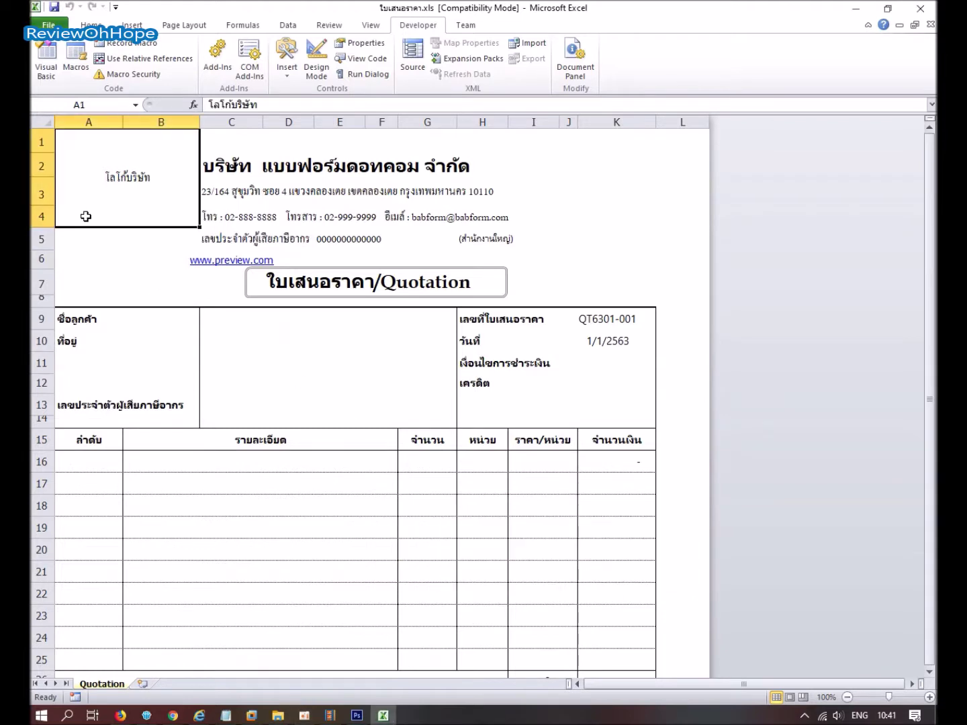
Paste the copied EncodeBarcode formula into cell A5, adding a 1, and commit it.
left_click(89, 239)
left_click(258, 106)
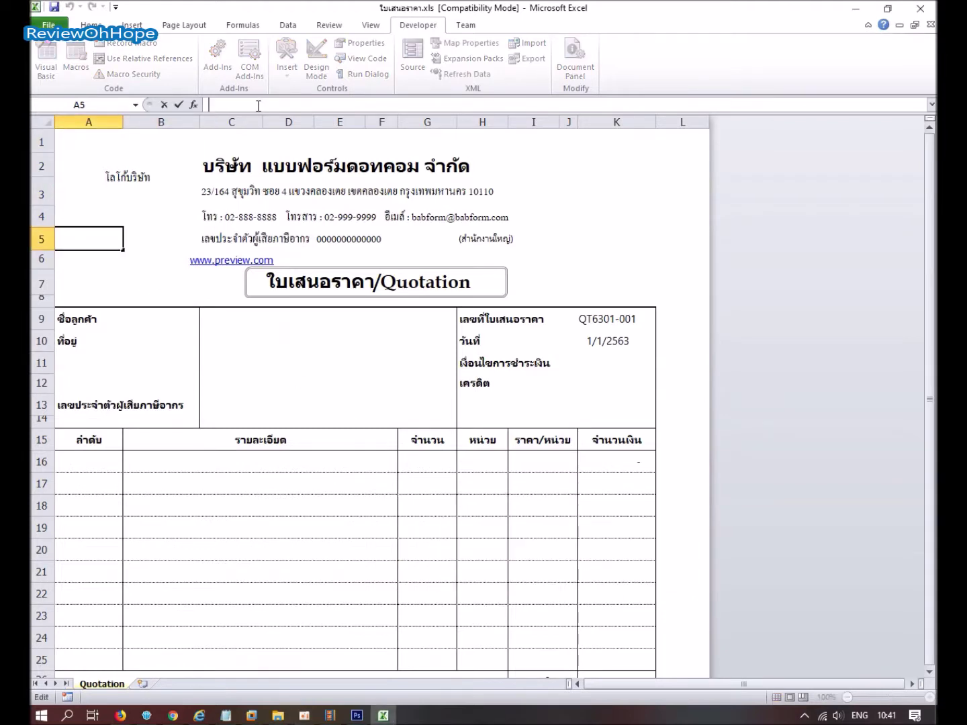
key("ctrl+v")
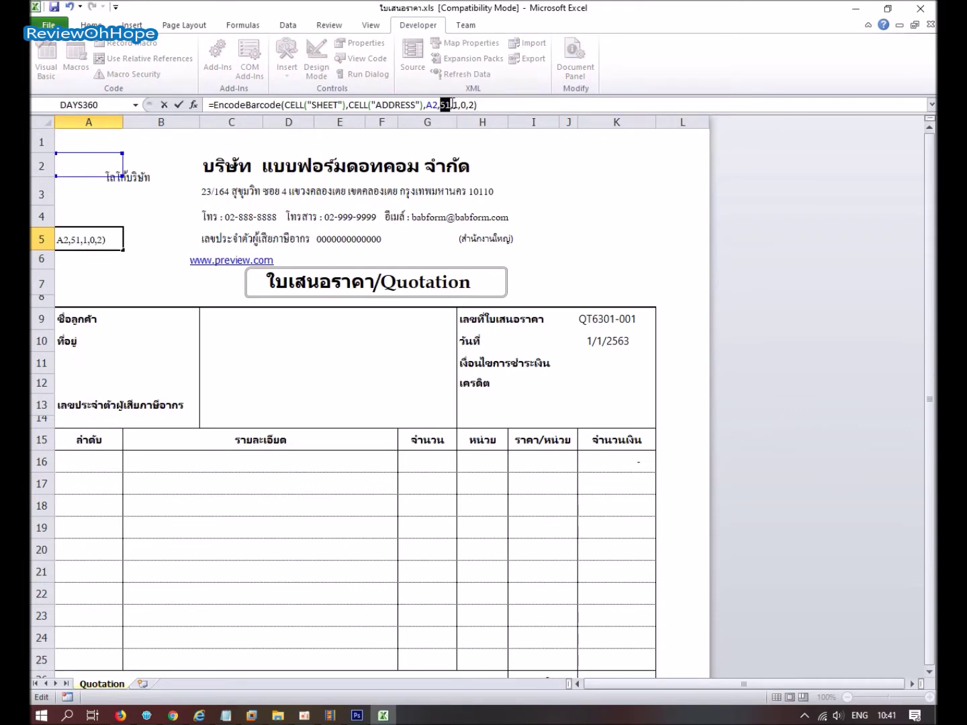
type("1")
key("Return")
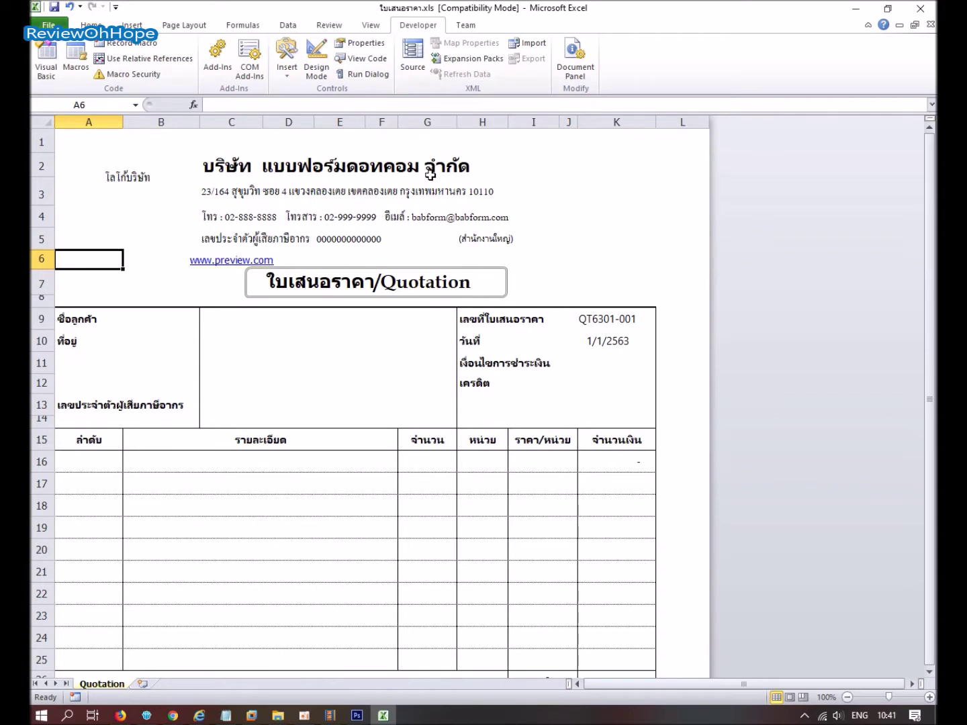
Change the formula's A2 reference to C6 so the website barcode renders over rows 5–7.
left_click(87, 236)
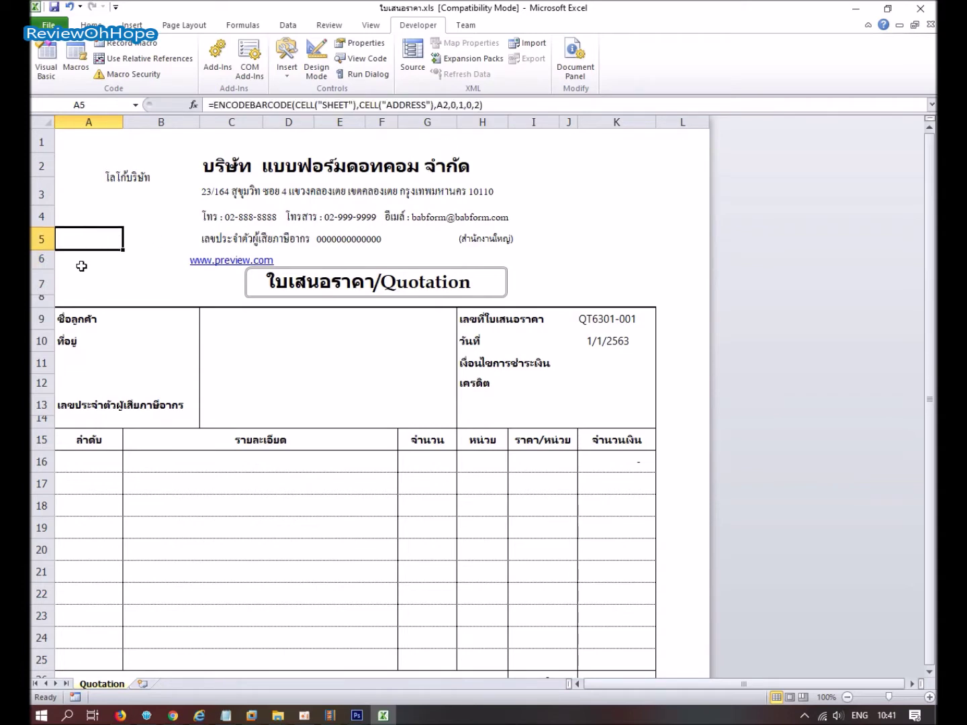
left_click(82, 265)
left_click(75, 282)
left_click(71, 263)
left_click(79, 238)
double_click(440, 106)
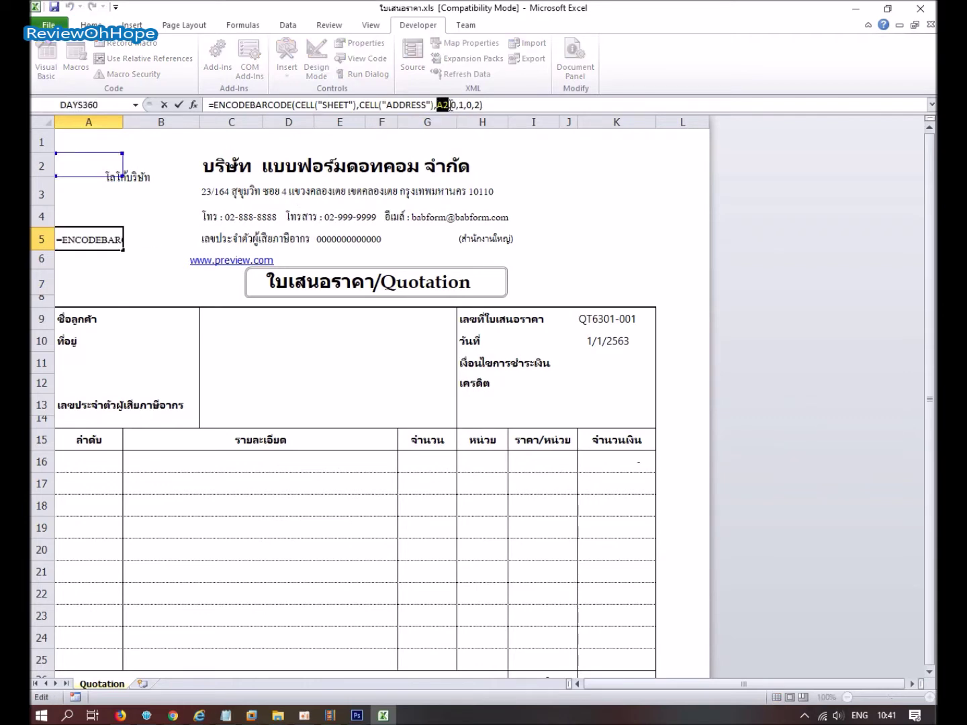
type("C")
key("Return")
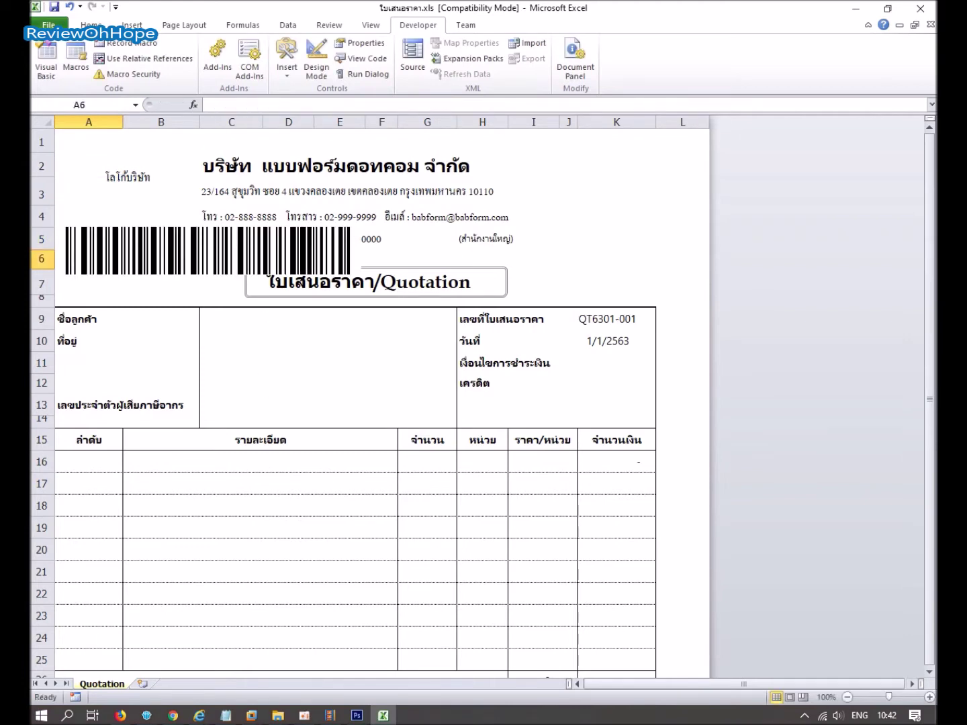
left_click(309, 719)
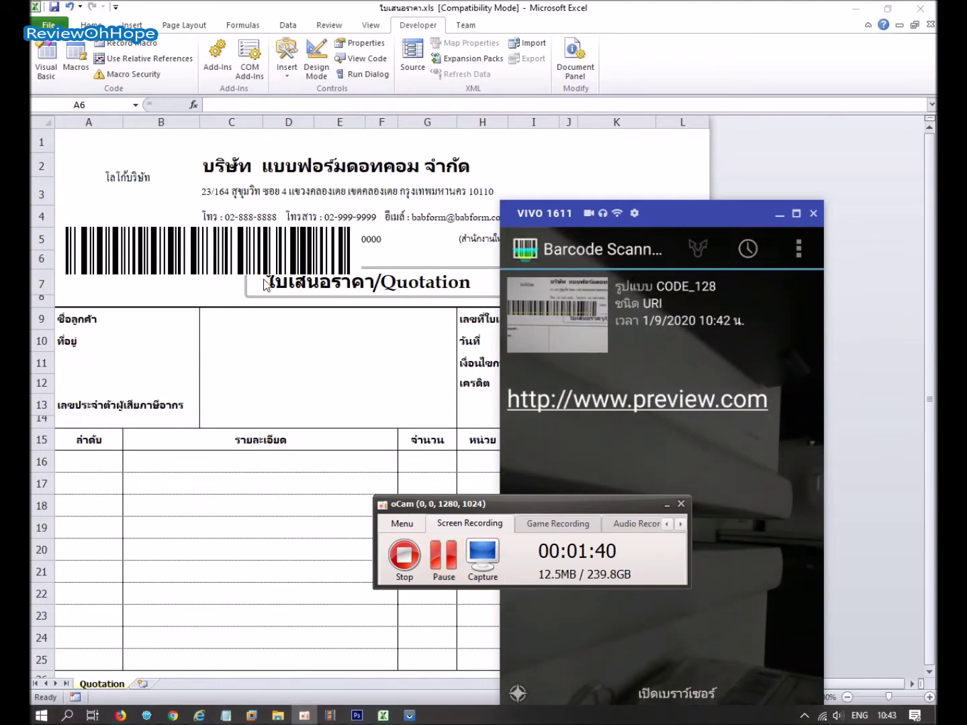
left_click(258, 256)
Delete the barcode and edit A5's formula to end C6,3,1,0,1), producing a long barcode.
left_click(239, 244)
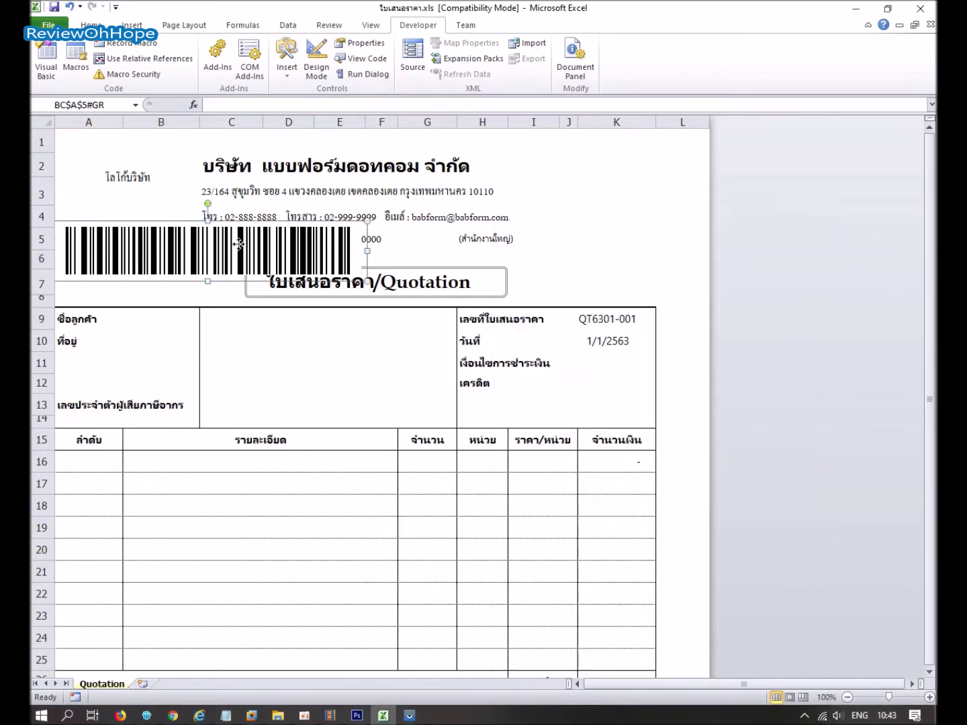
key("Delete")
left_click(114, 219)
left_click(112, 232)
left_click(309, 715)
left_click(310, 716)
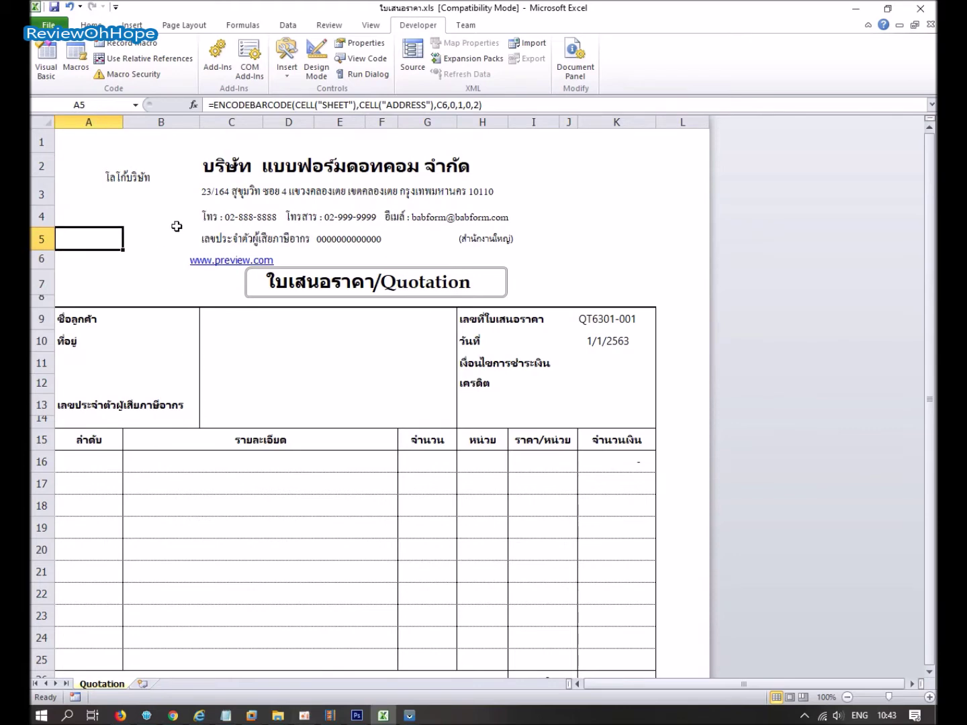
left_click(453, 105)
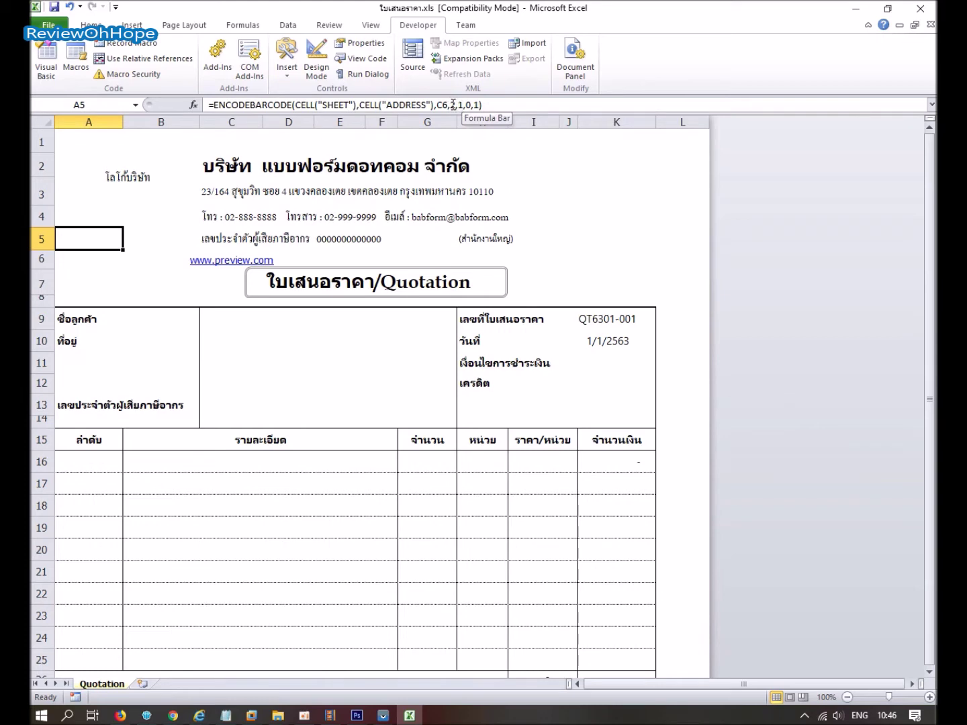
double_click(453, 105)
type("1")
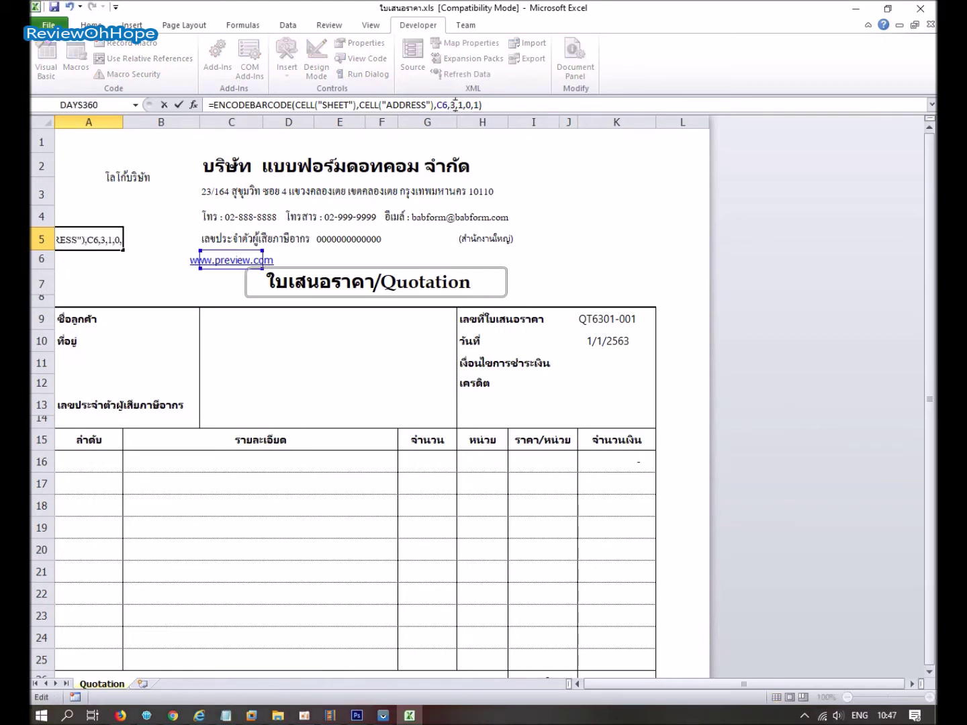
key("Return")
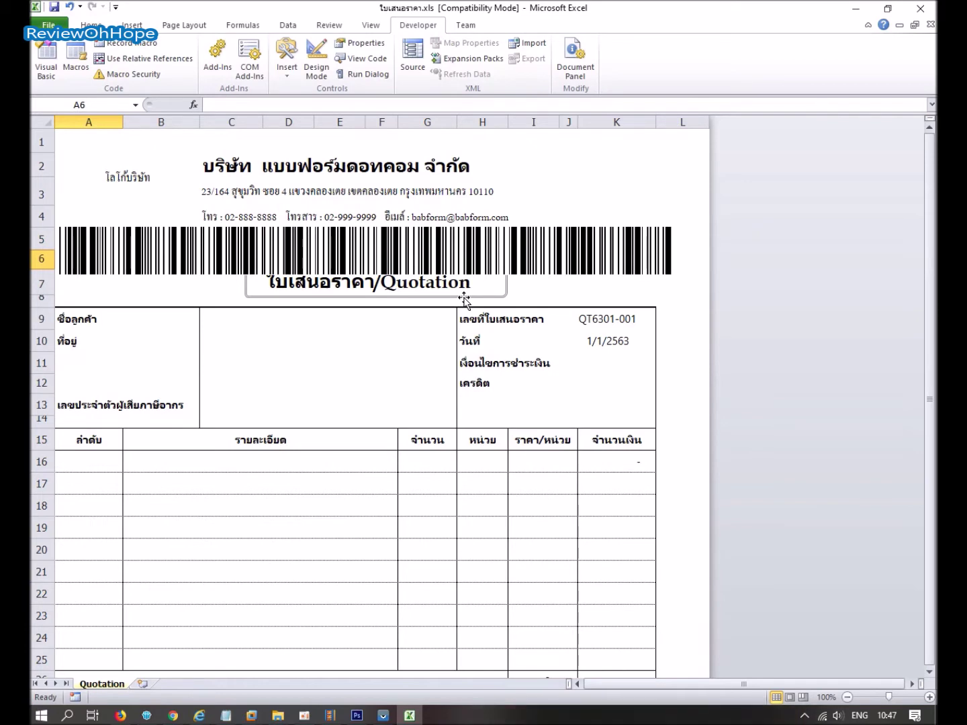
left_click(384, 716)
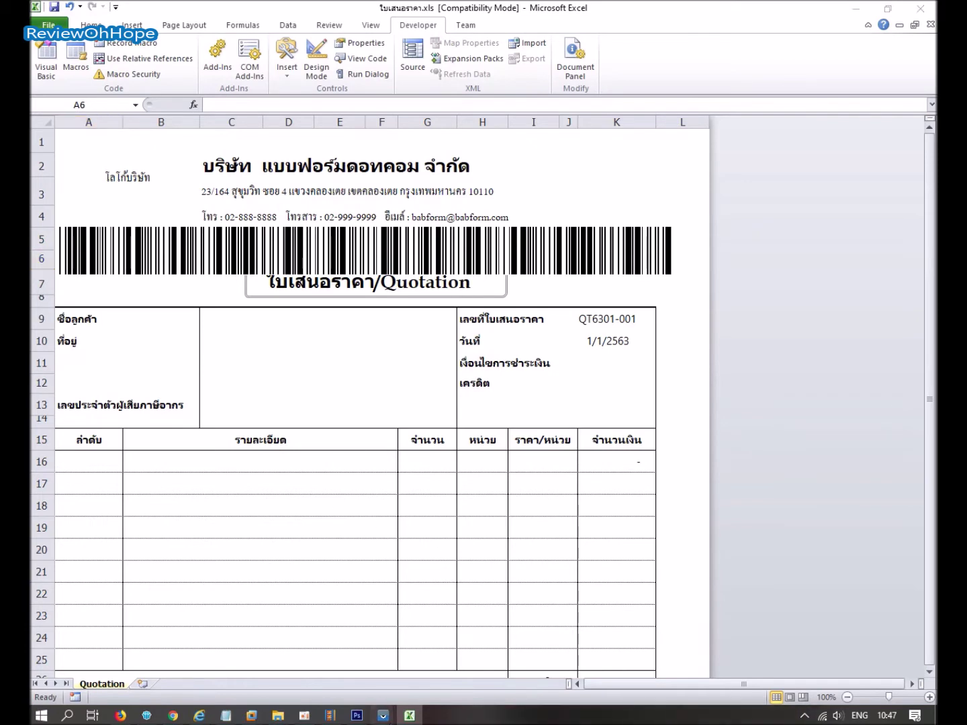
left_click(453, 663)
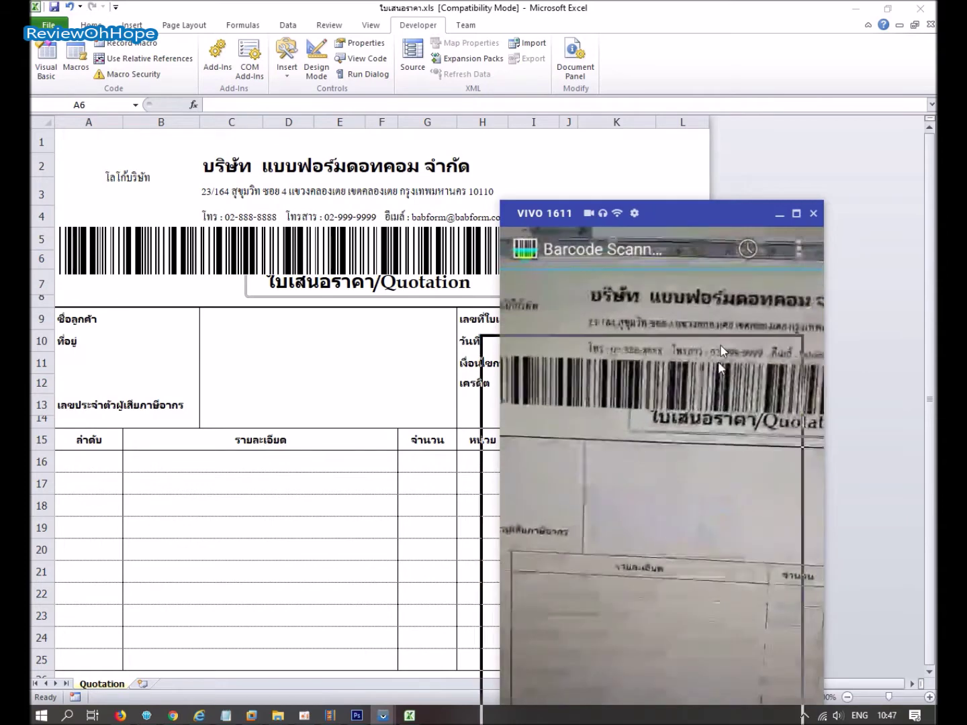
Move the phone scanner window lower right, scan the long barcode, then select its picture in Excel.
left_click_drag(751, 212, 714, 408)
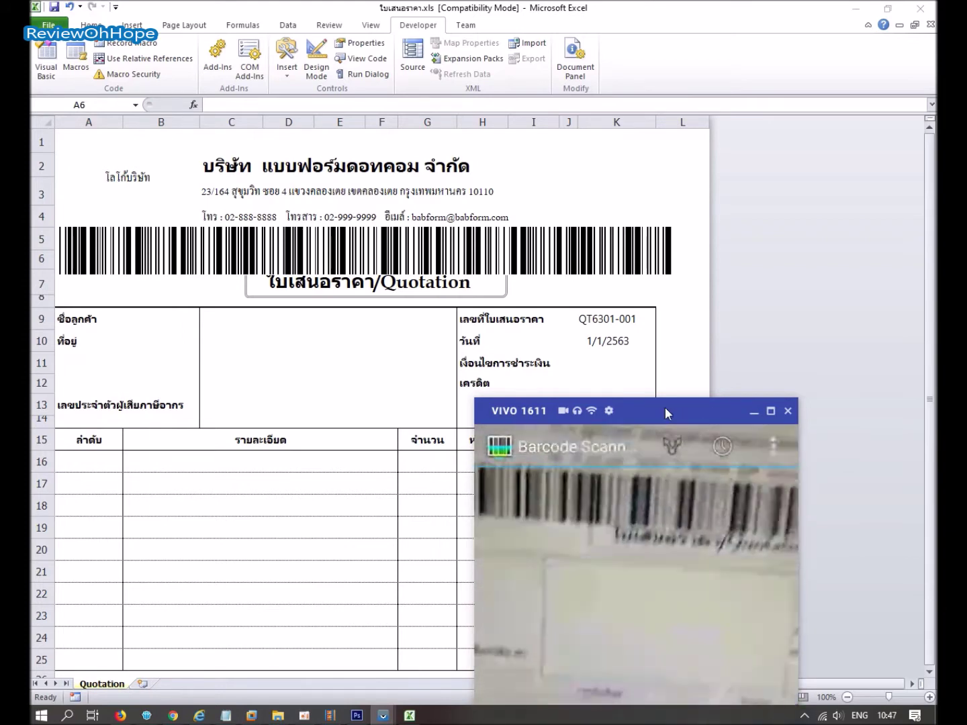
left_click(754, 412)
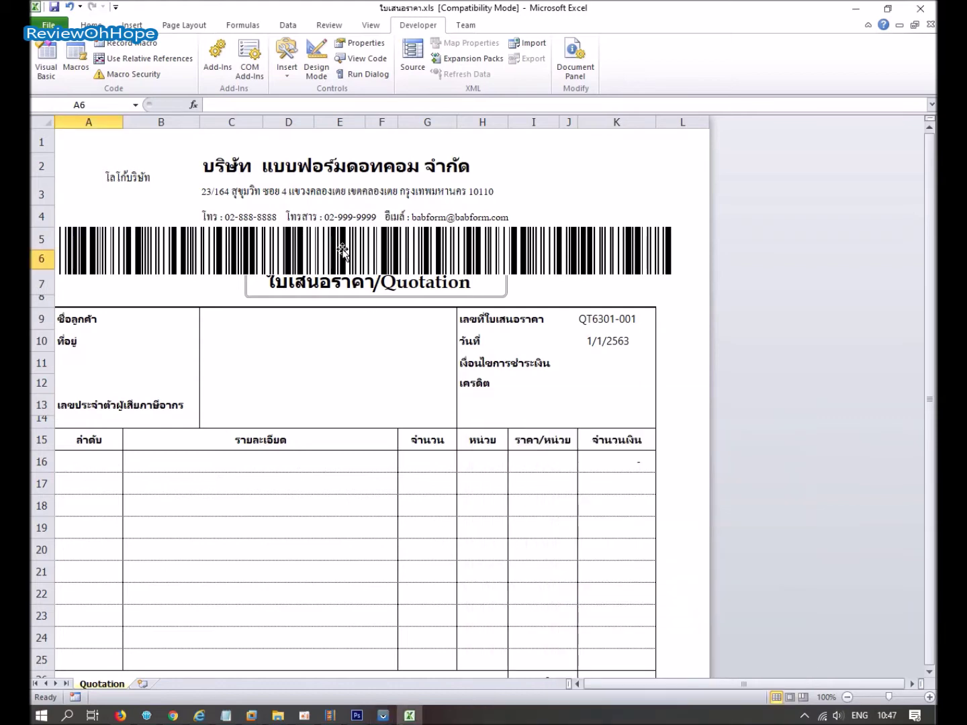
left_click(333, 256)
Delete the barcode and shorten the web address text in cell C6.
key("Delete")
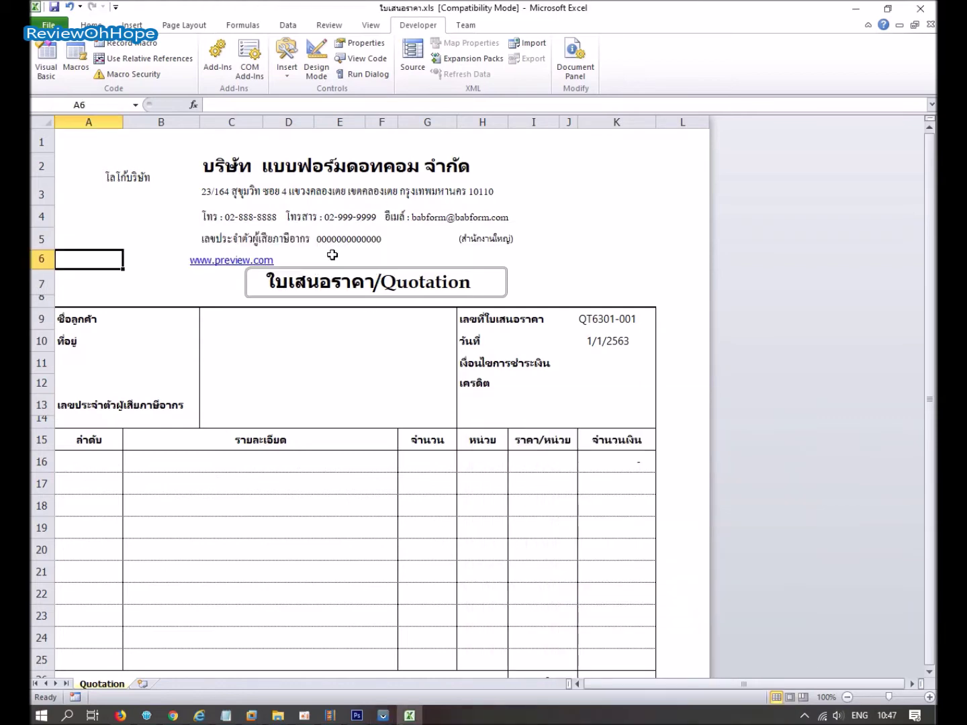
left_click(206, 260)
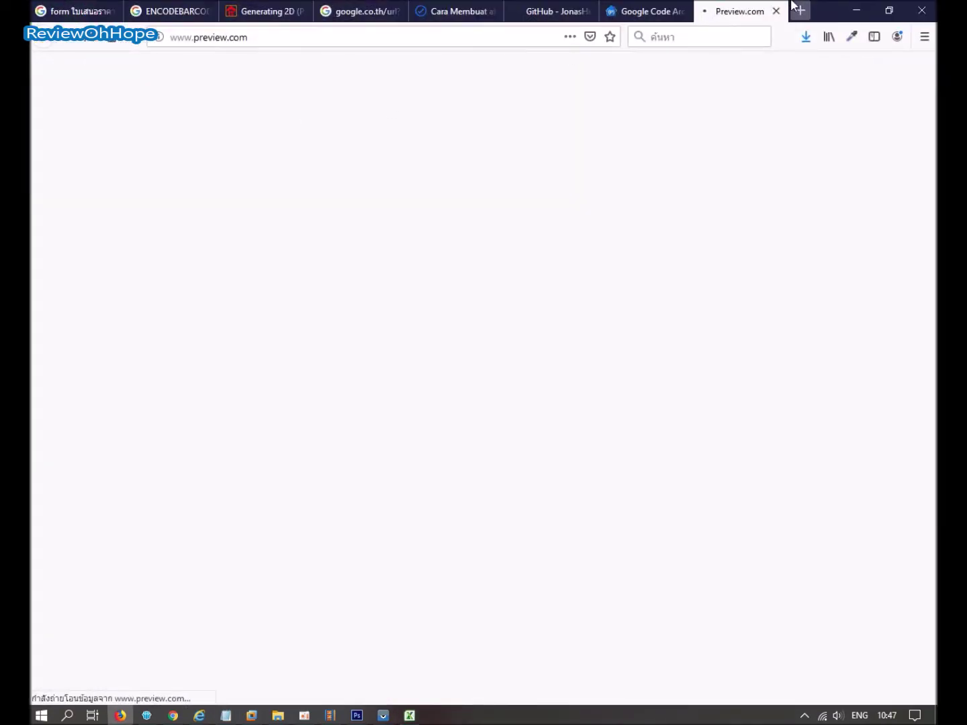
key("alt+Tab")
left_click(302, 104)
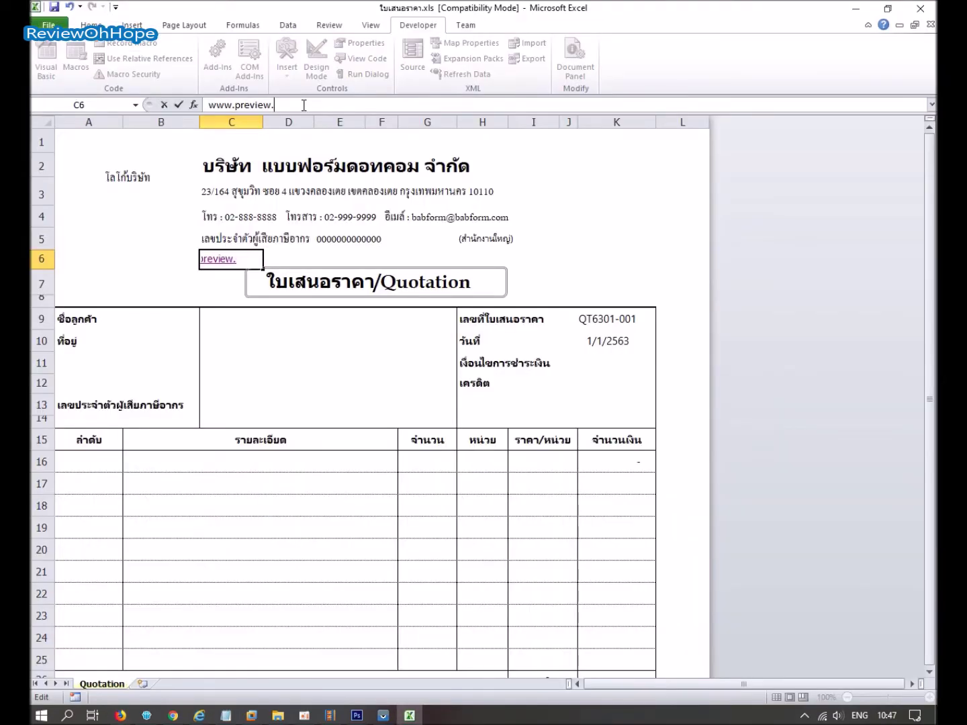
key("Return")
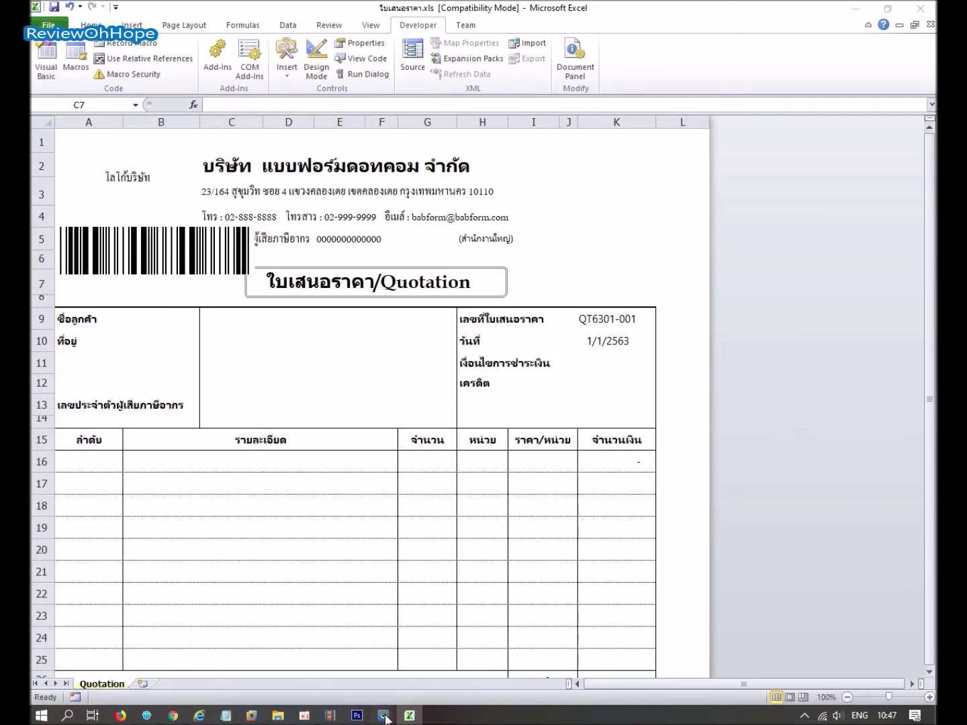
Scan the shorter barcode with the phone scanner, then reselect its picture in Excel.
mouse_move(383, 715)
left_click(440, 634)
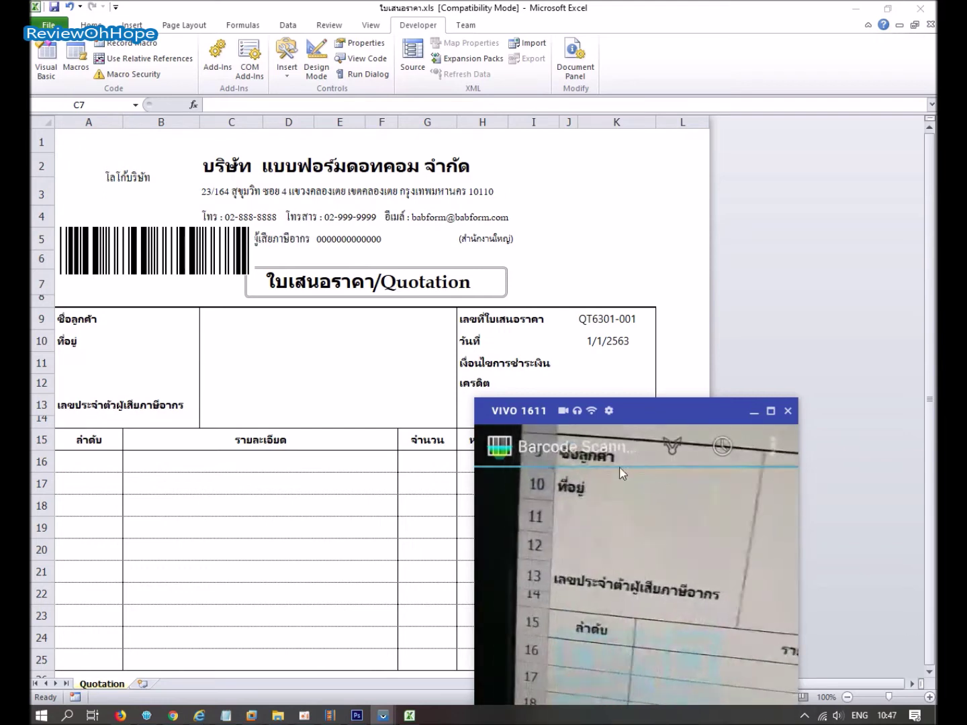
left_click(215, 282)
left_click(193, 268)
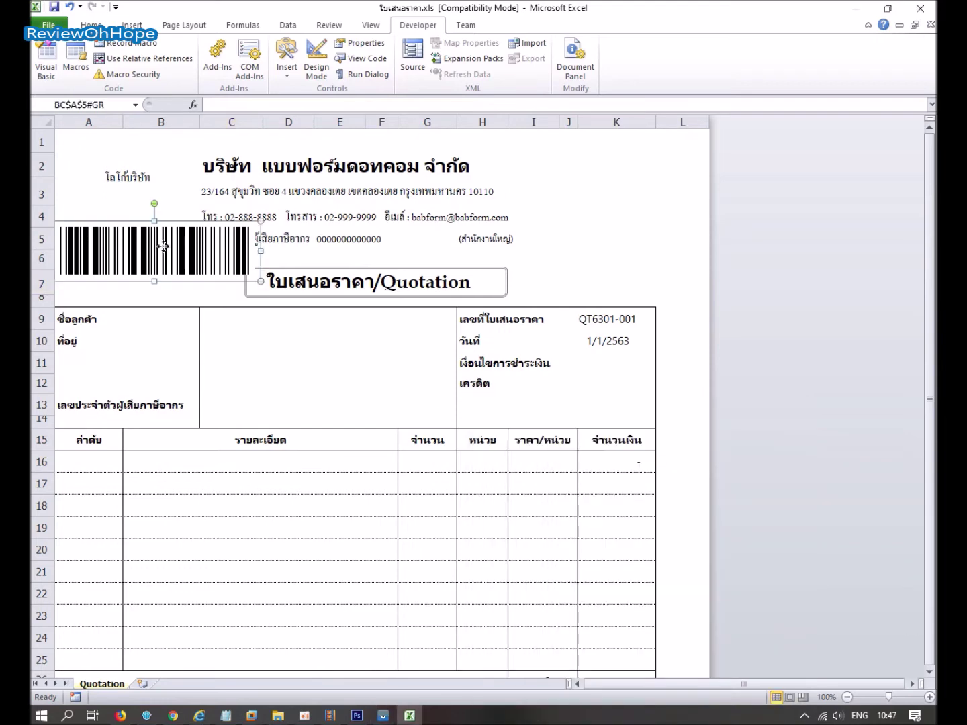
Delete the barcode, change A5's type argument after C6 from 3 to 1, and scan the compact code.
key("Delete")
left_click(148, 239)
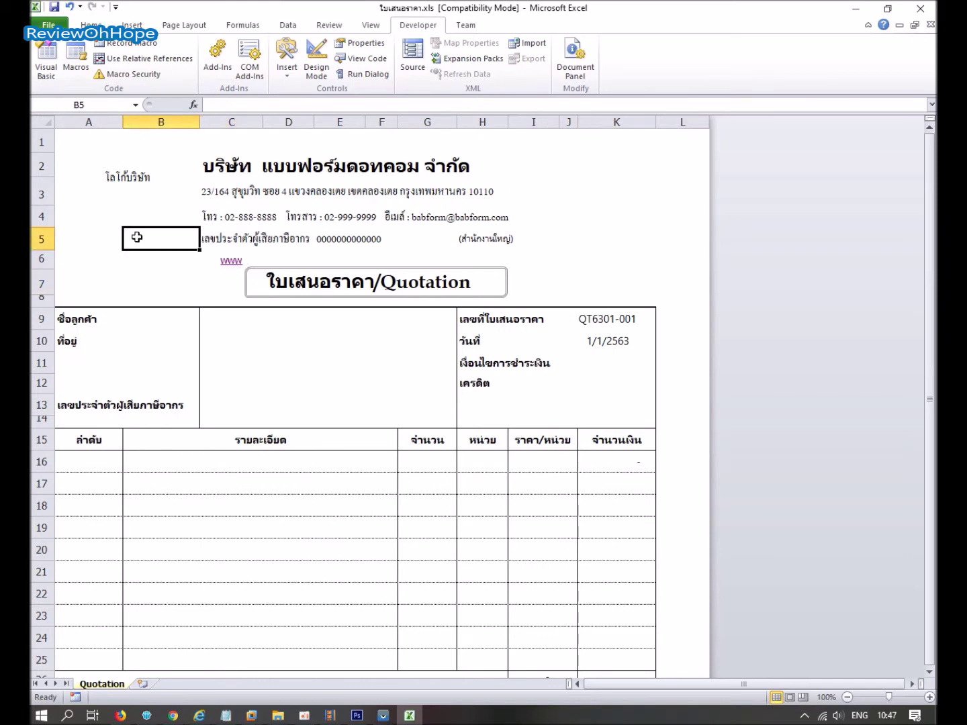
left_click(89, 238)
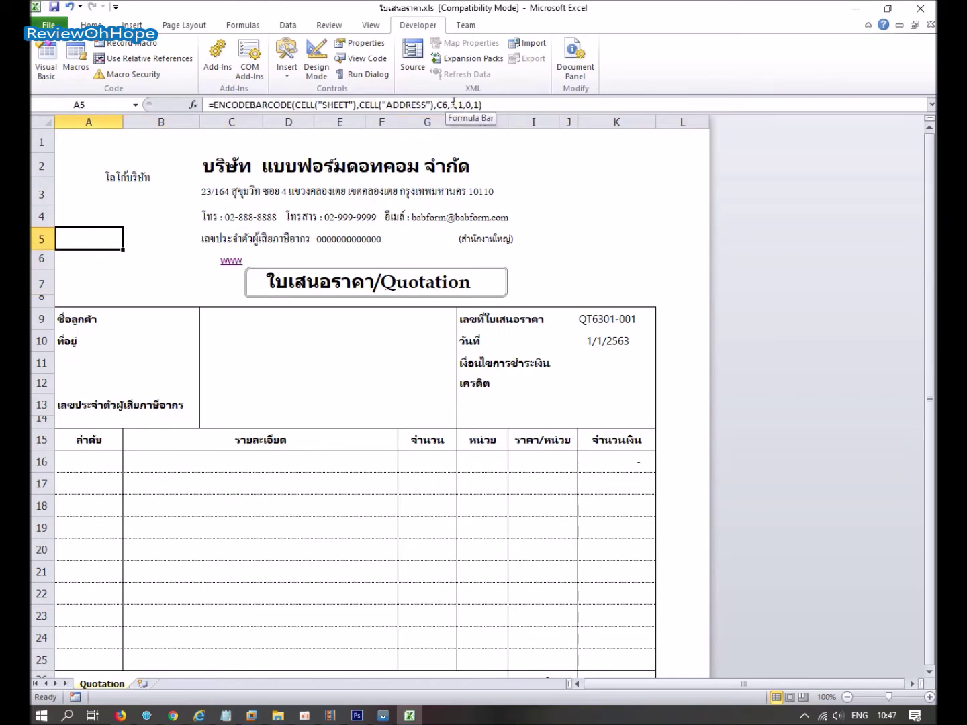
double_click(453, 105)
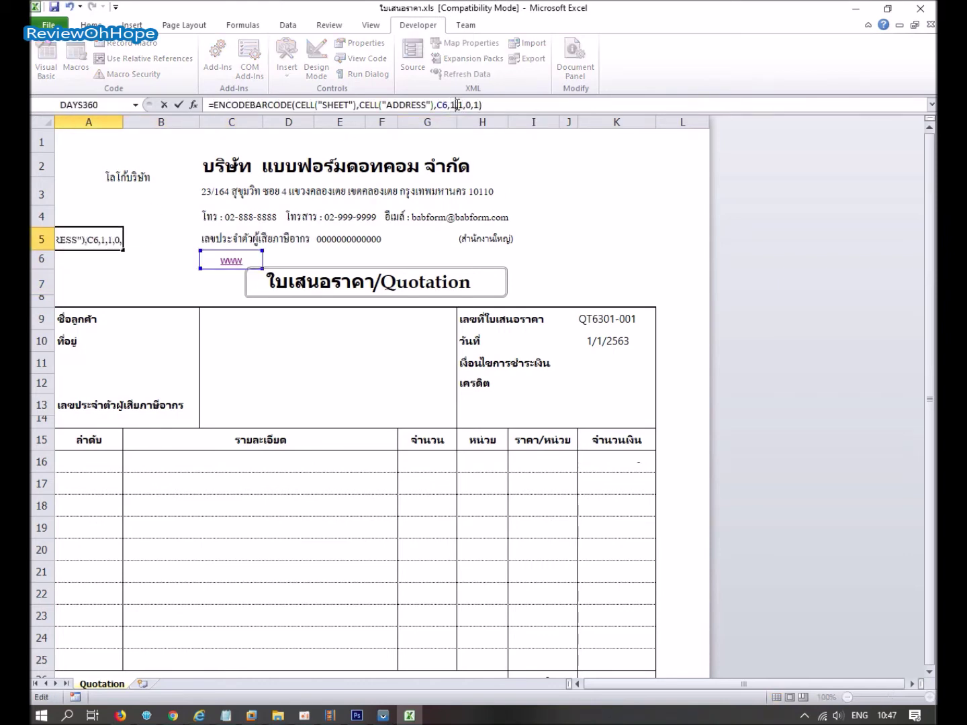
key("Return")
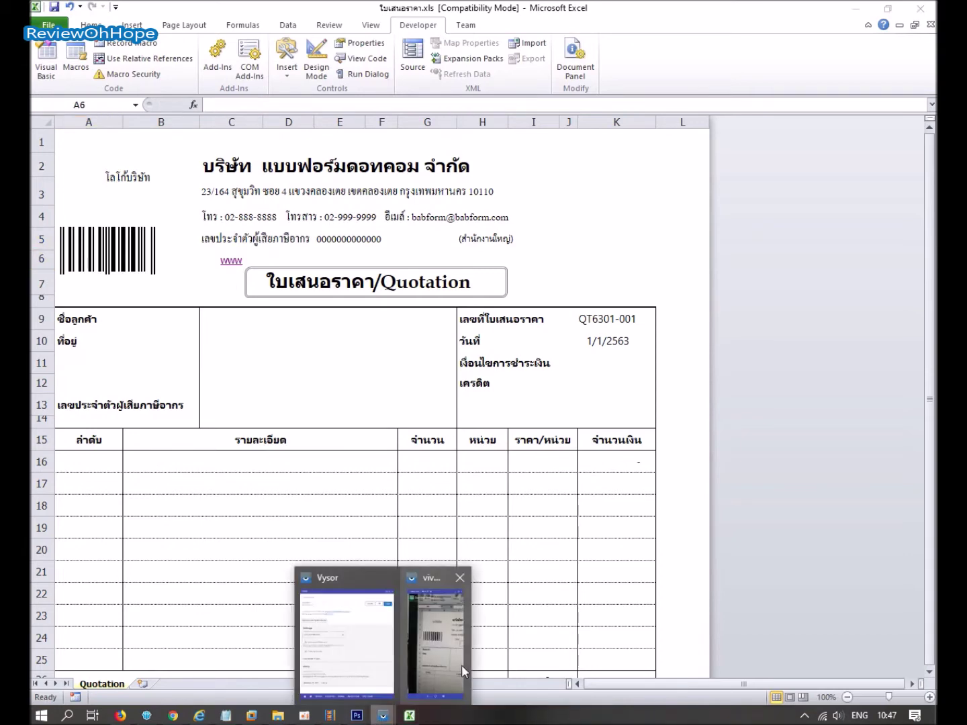
left_click(459, 667)
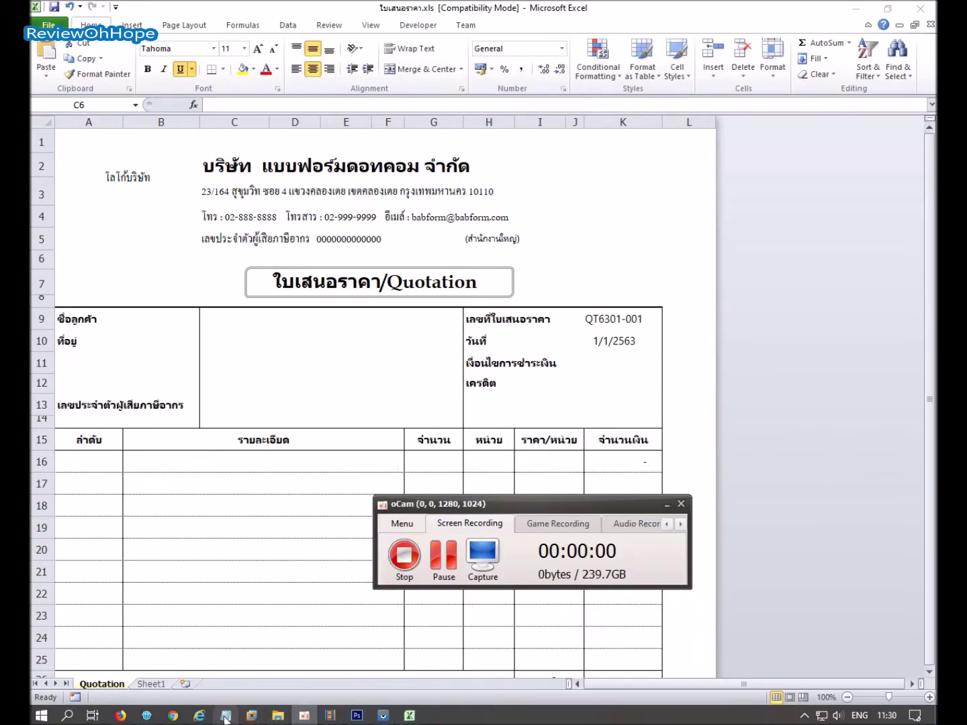
left_click(226, 716)
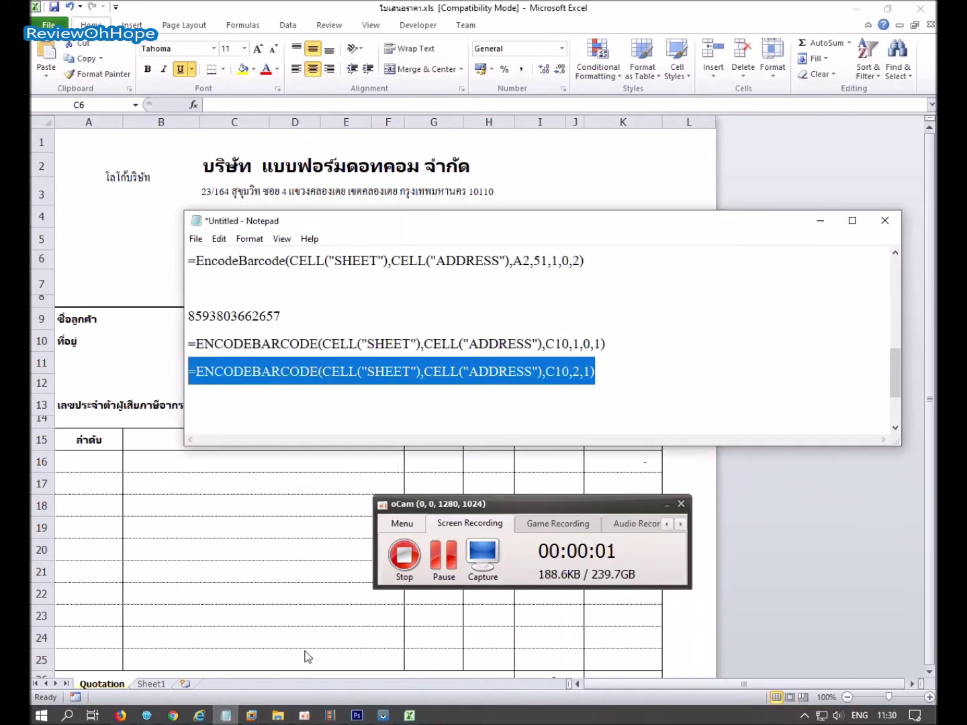
left_click(368, 342)
left_click_drag(260, 313, 186, 319)
key("ctrl+c")
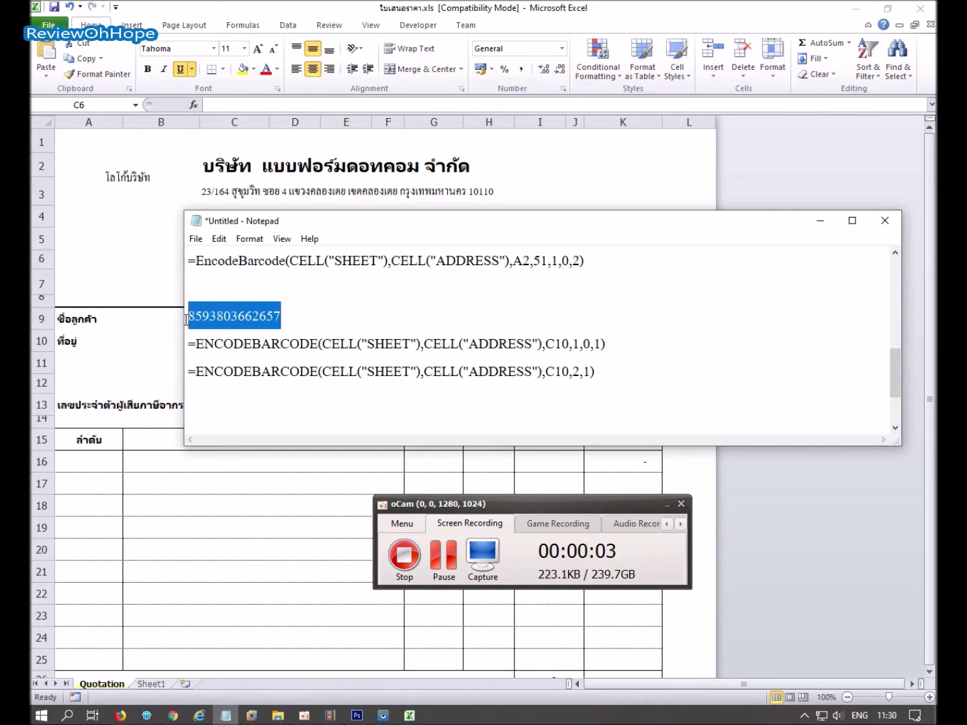
key("alt+Tab")
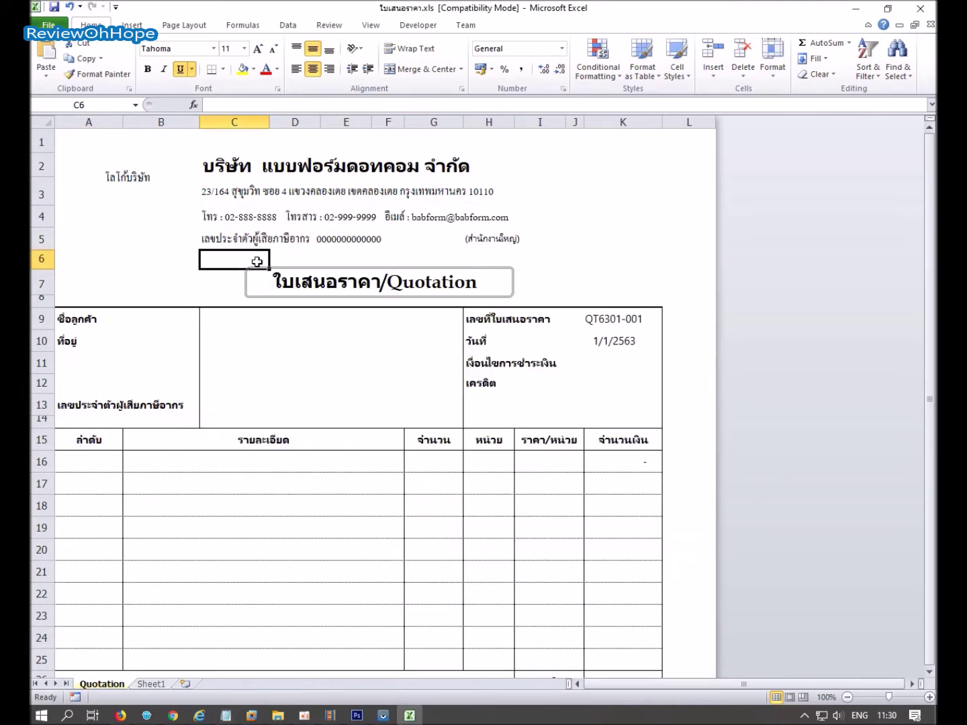
key("ctrl+v")
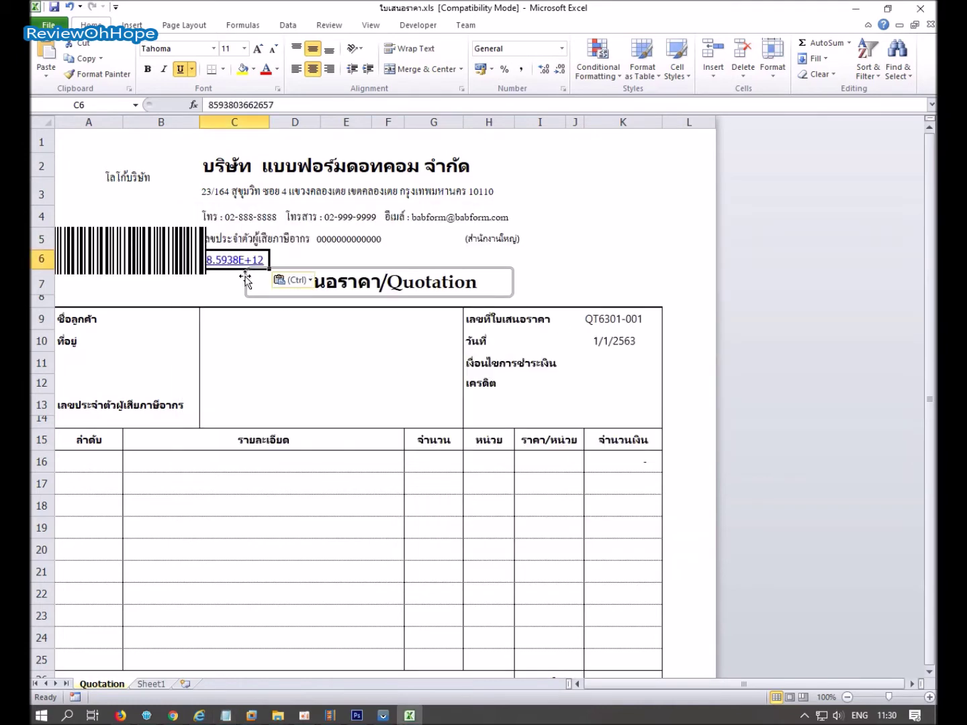
Delete the stray barcode picture and copy the first ENCODEBARCODE formula line from Notepad.
left_click(198, 258)
key("Delete")
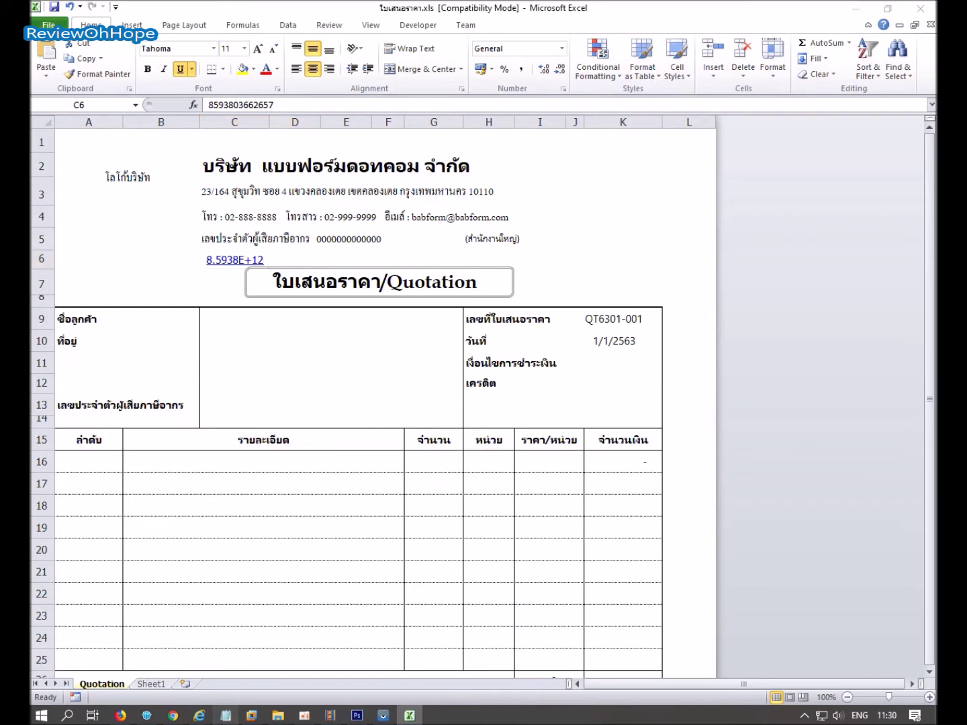
left_click(253, 715)
left_click_drag(632, 343, 200, 347)
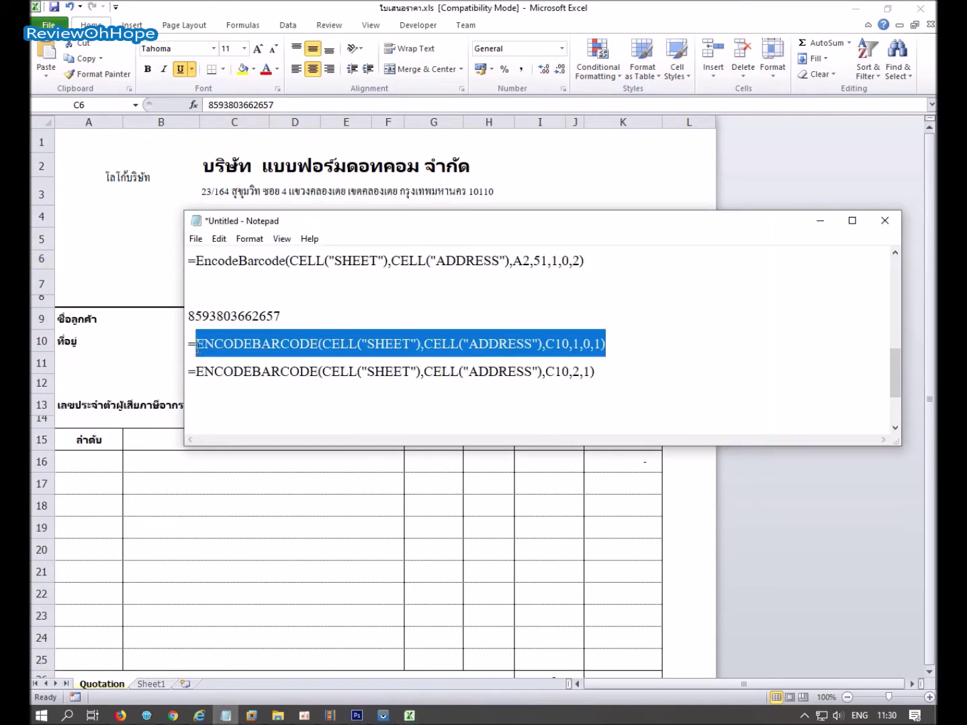
Replace A5's old formula with the copied ENCODEBARCODE formula and bring up the phone scanner.
key("alt+Tab")
left_click(86, 241)
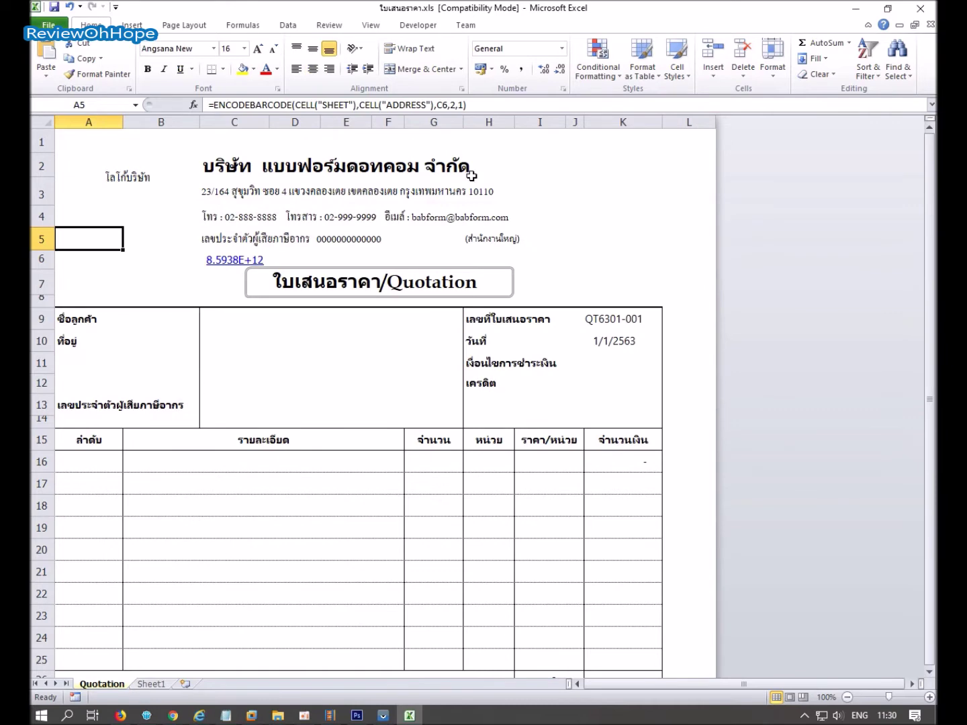
left_click_drag(481, 107, 205, 105)
key("BackSpace")
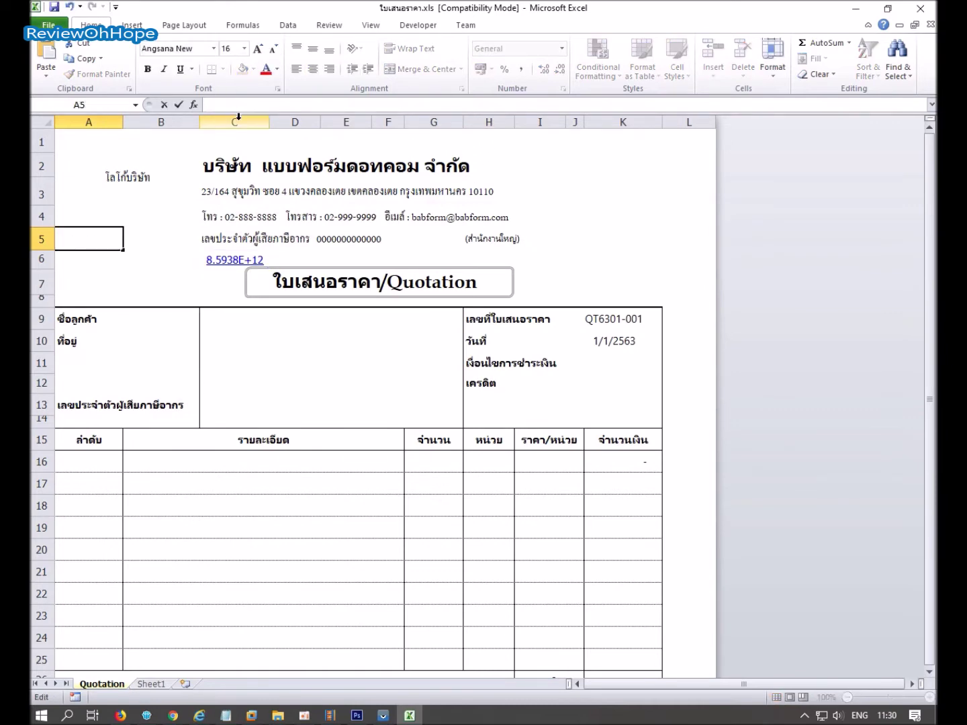
type("=ENCODEBARCODE(CELL(\"SHEET\"),CELL(\"ADDRESS\"),C10,1,0,1)")
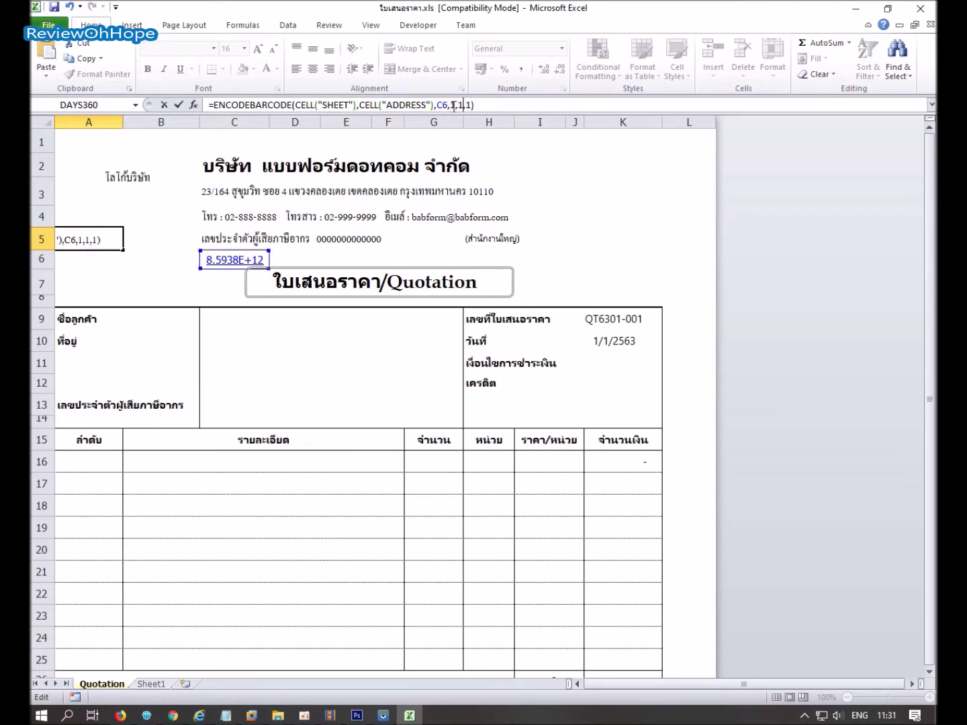
key("Return")
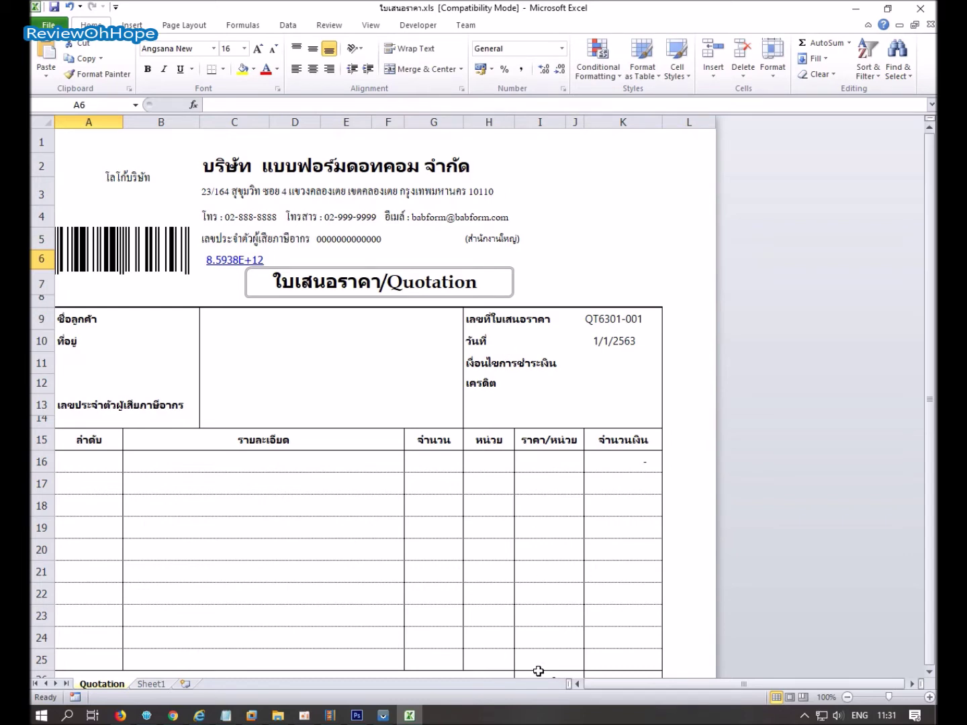
mouse_move(382, 715)
left_click(445, 654)
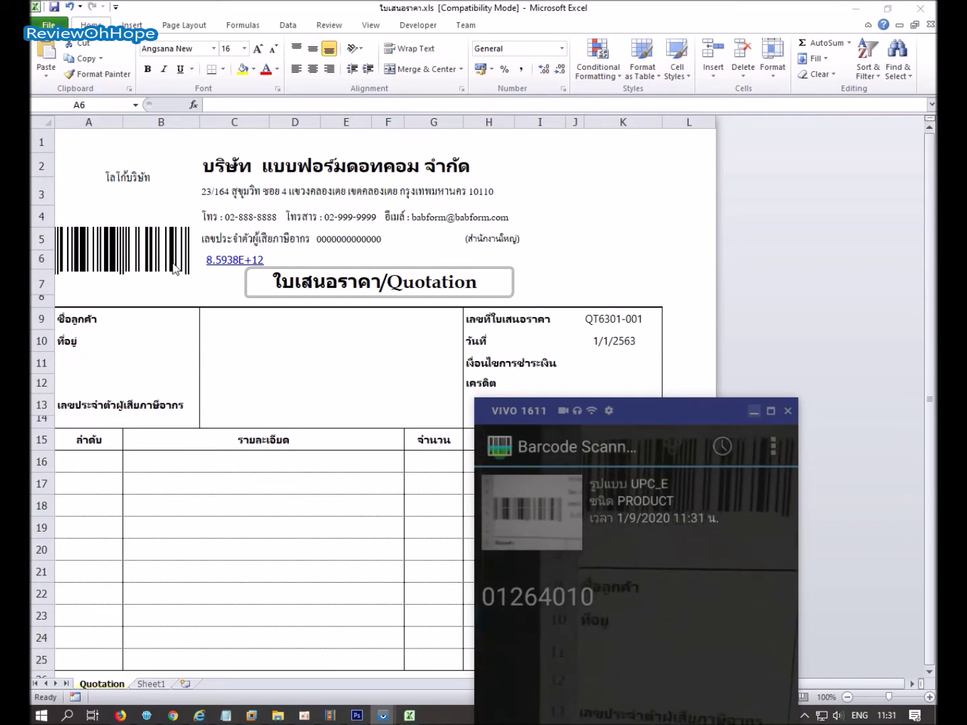
Move the barcode picture to the right side of the quotation header.
left_click_drag(145, 250, 628, 263)
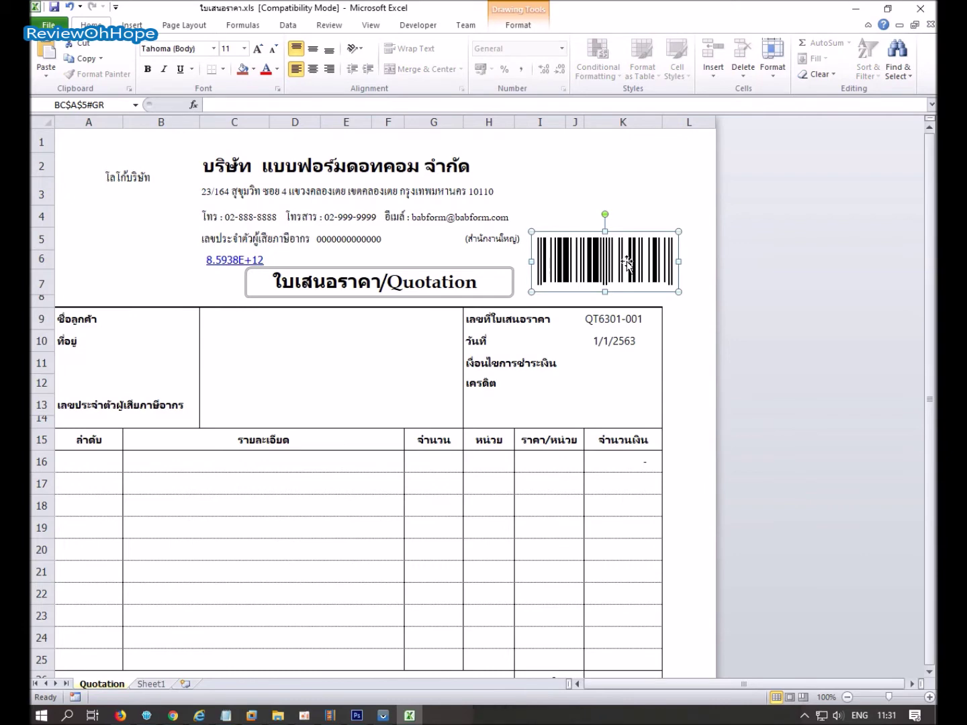
left_click(684, 335)
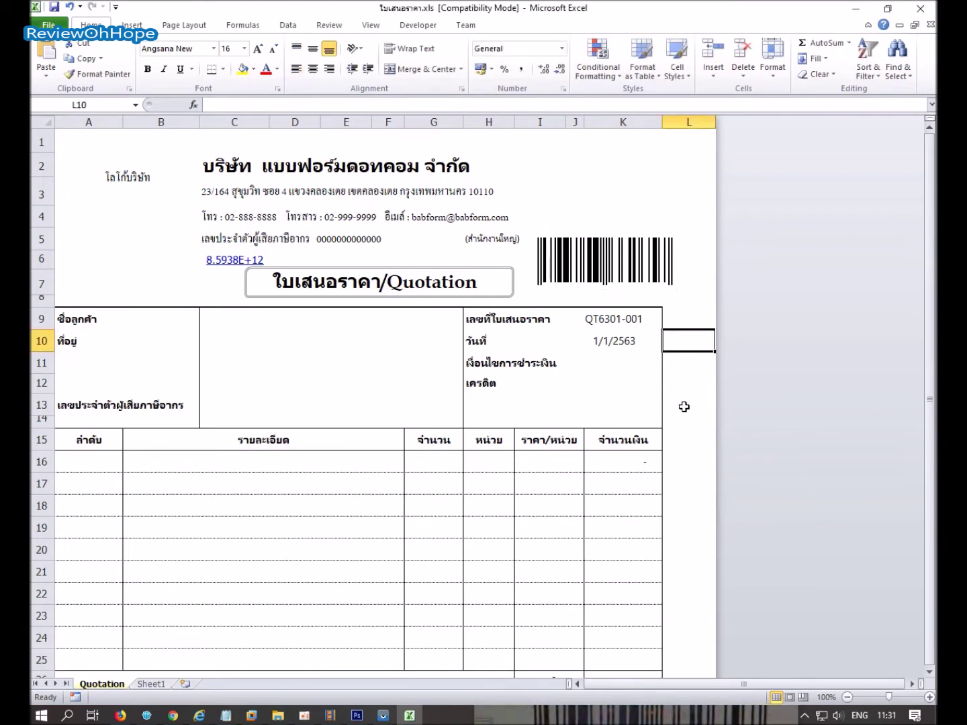
left_click(642, 262)
left_click(698, 413)
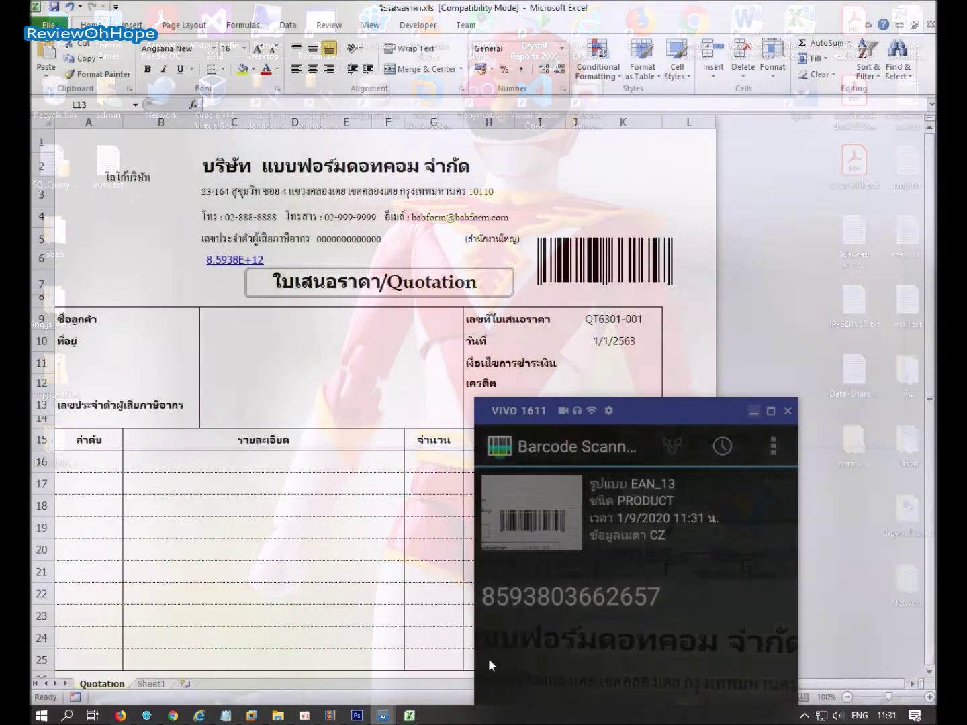
left_click(470, 662)
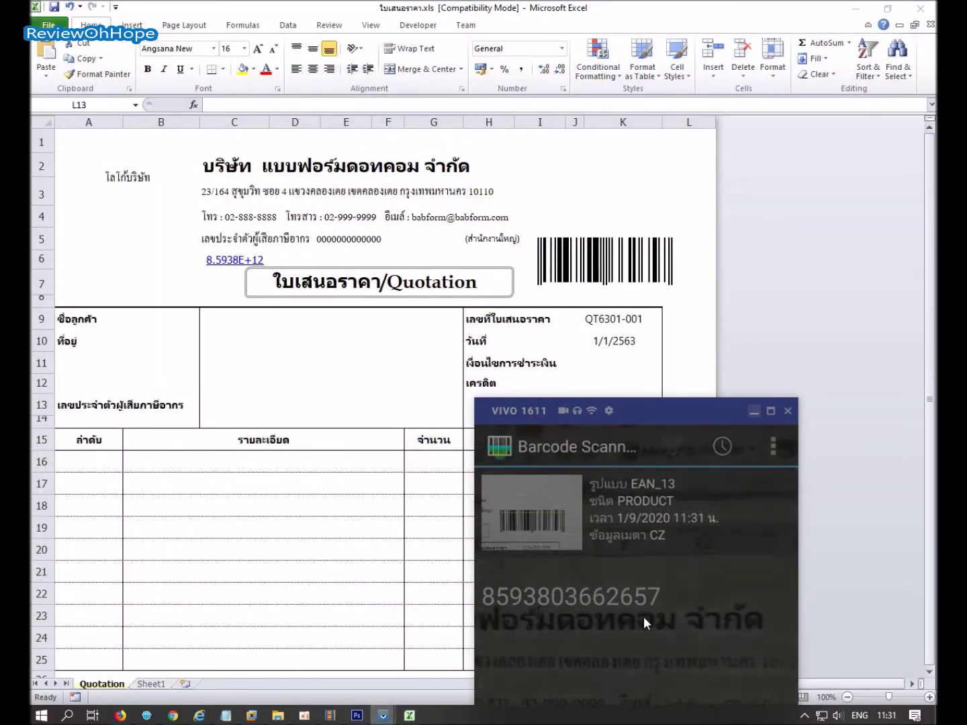
left_click(223, 263)
left_click(223, 264)
left_click(382, 715)
left_click(452, 669)
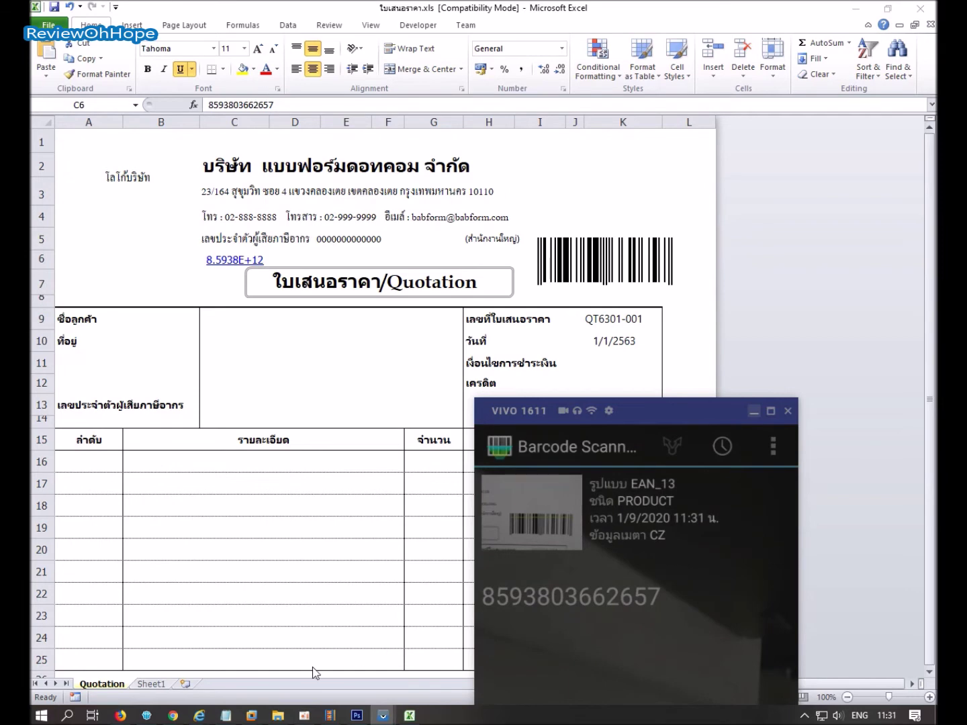
left_click(227, 715)
left_click_drag(607, 372, 202, 374)
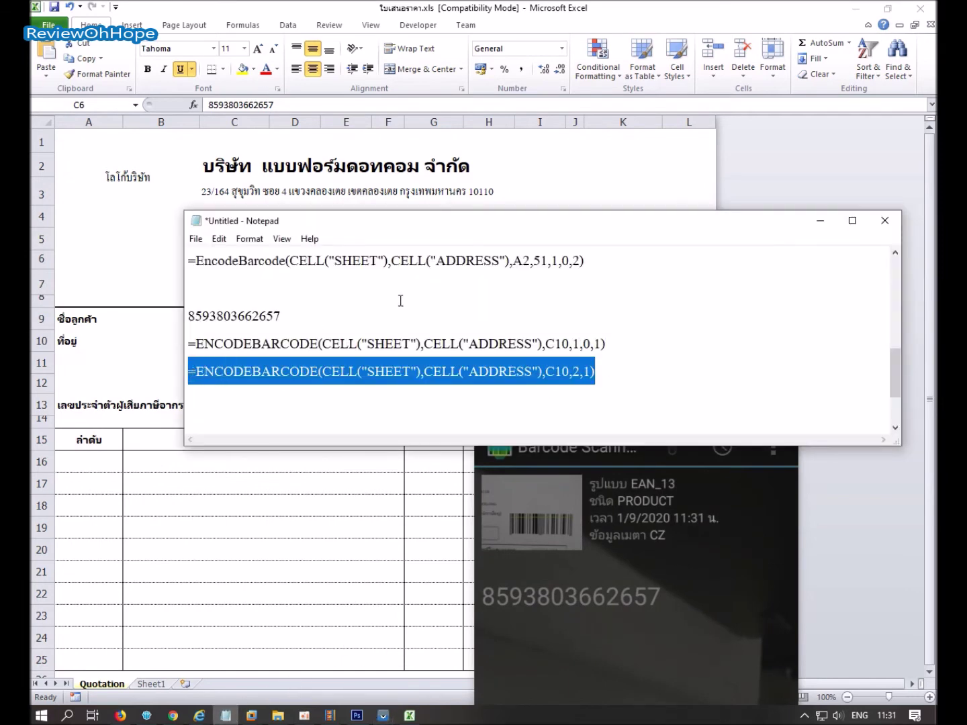
Delete the old barcode and set A5 to =ENCODEBARCODE(CELL("SHEET"),CELL("ADDRESS"),C6,2,1).
key("alt+Tab")
left_click(594, 267)
key("Delete")
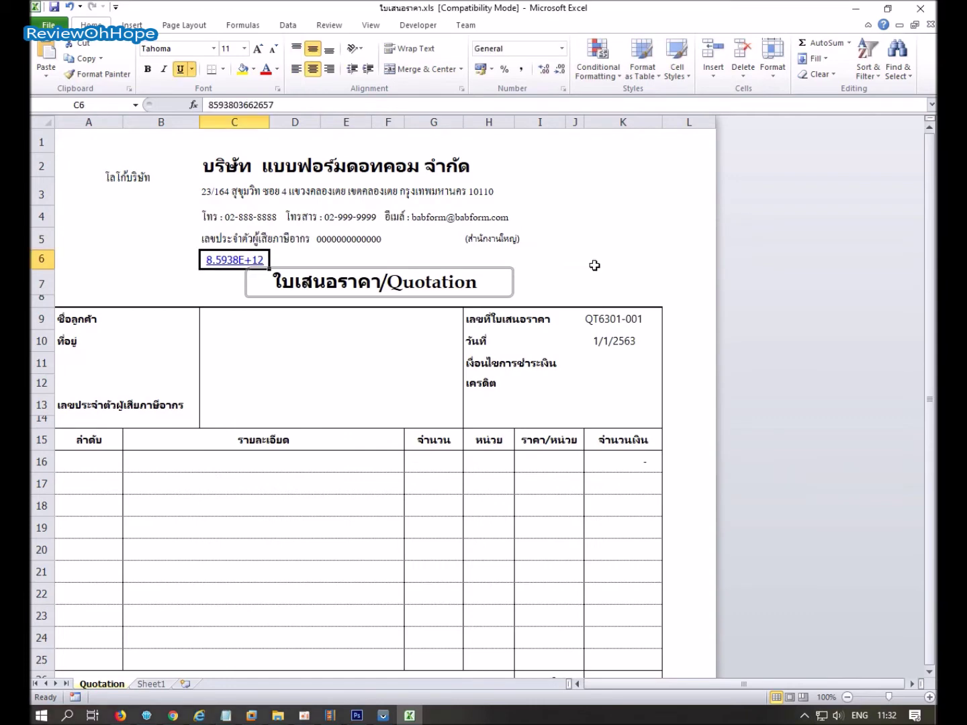
left_click(102, 245)
left_click_drag(510, 100, 208, 105)
type("=ENCODEBARCODE(CELL(\"SHEET\"),CELL(\"ADDRESS\"),C10,2,1)")
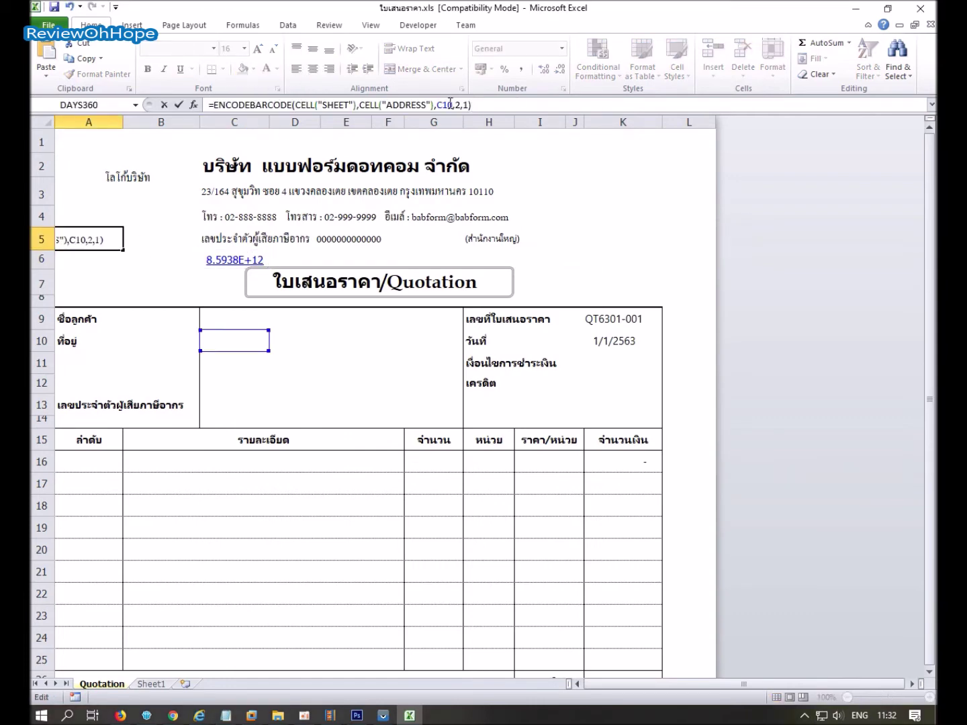
type("6")
key("Return")
Move the new barcode picture to the header's right side.
left_click(109, 269)
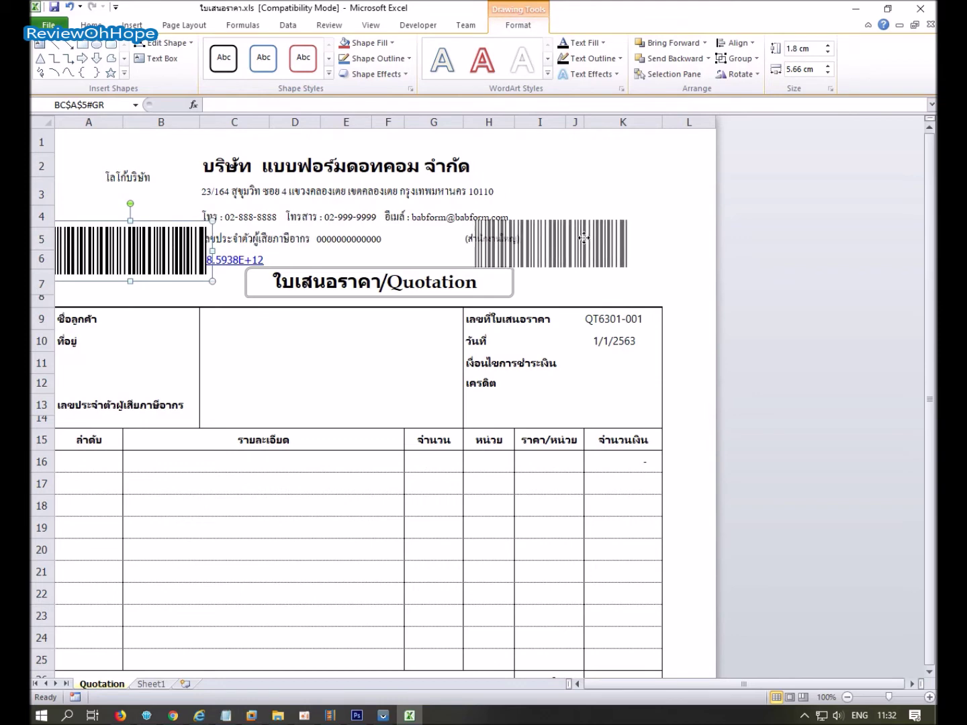
left_click_drag(161, 247, 654, 263)
left_click(700, 336)
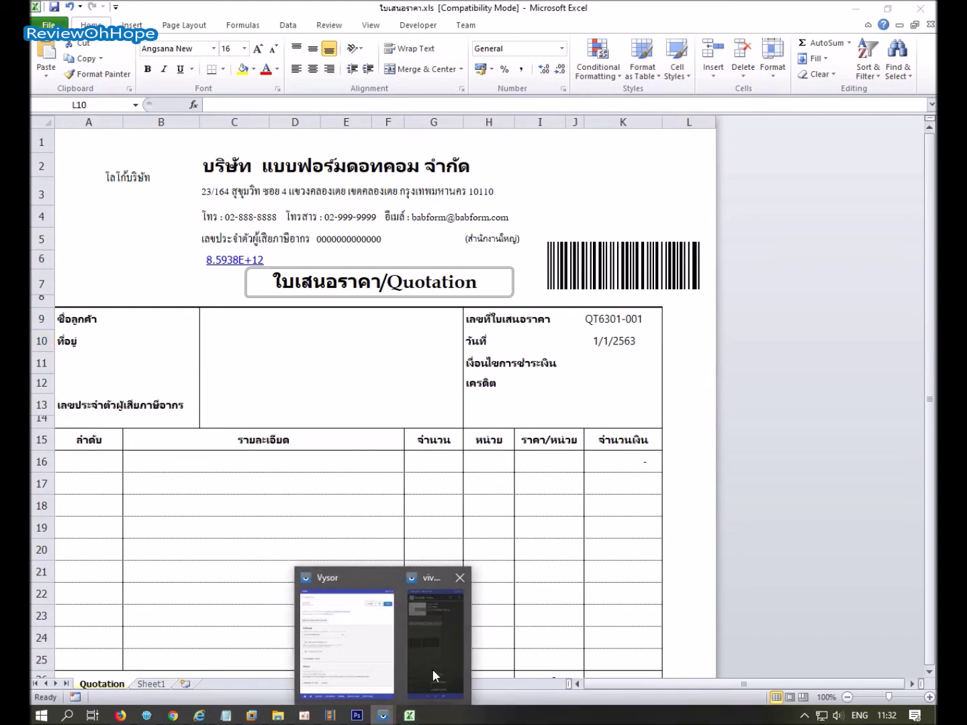
left_click(437, 665)
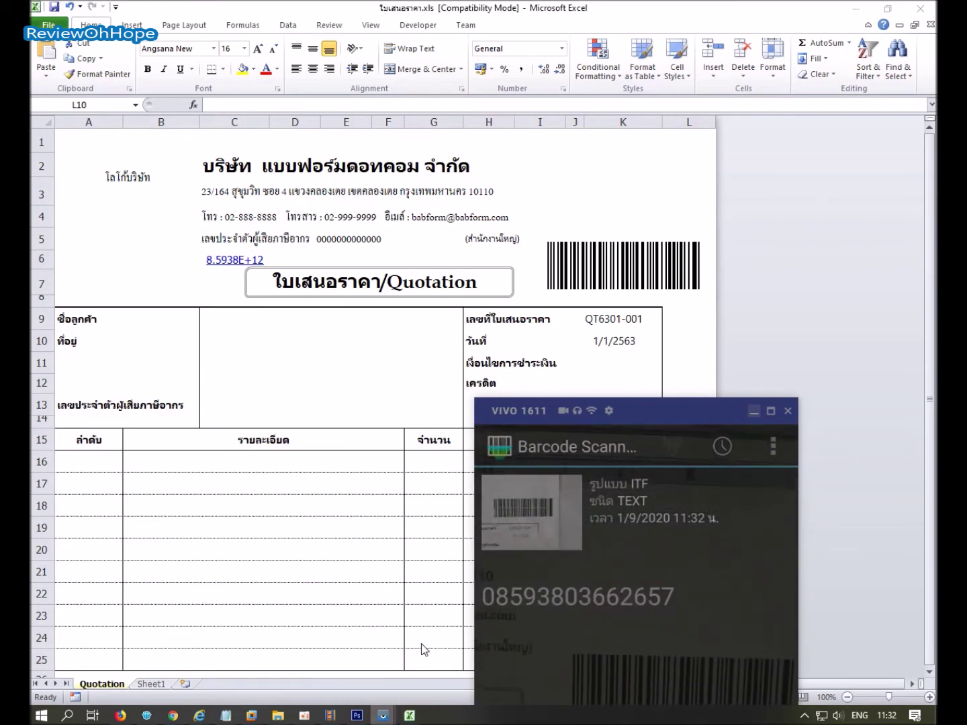
left_click(215, 259)
left_click(383, 715)
left_click(450, 681)
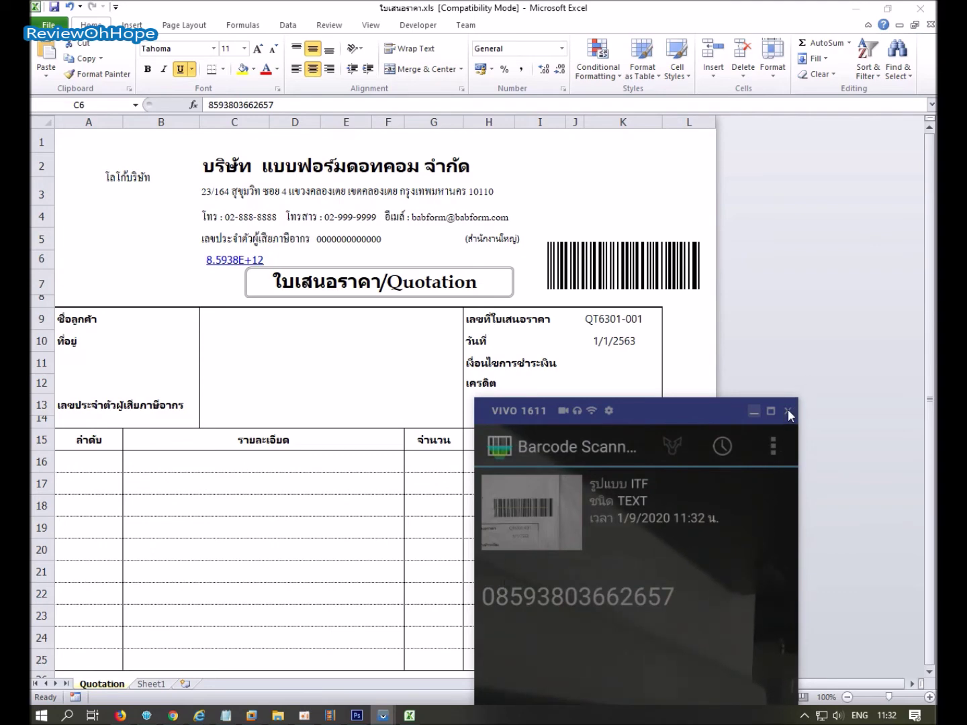
left_click(305, 715)
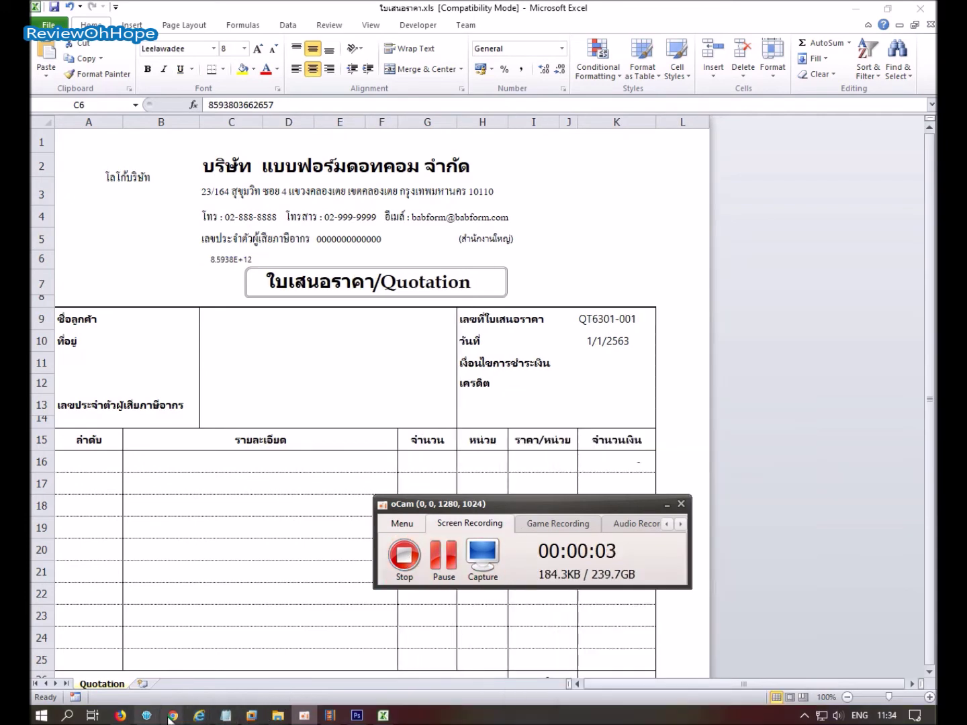
Hide the Google Translate page and copy the ENCODEBARCODE formula line from Notepad.
mouse_move(173, 716)
left_click(262, 649)
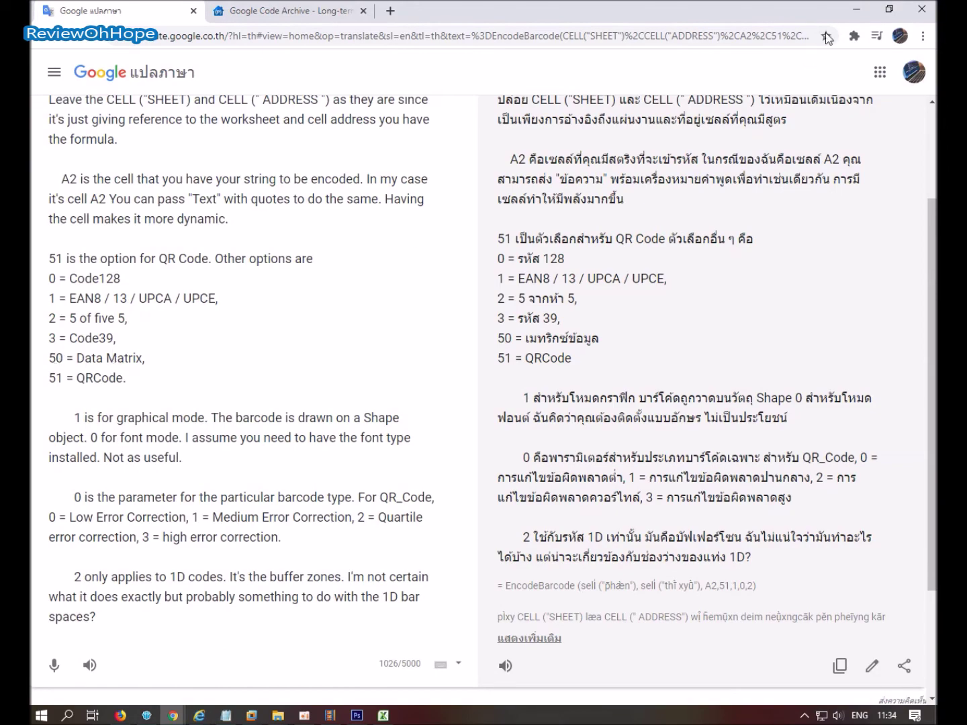
left_click(854, 14)
left_click(227, 715)
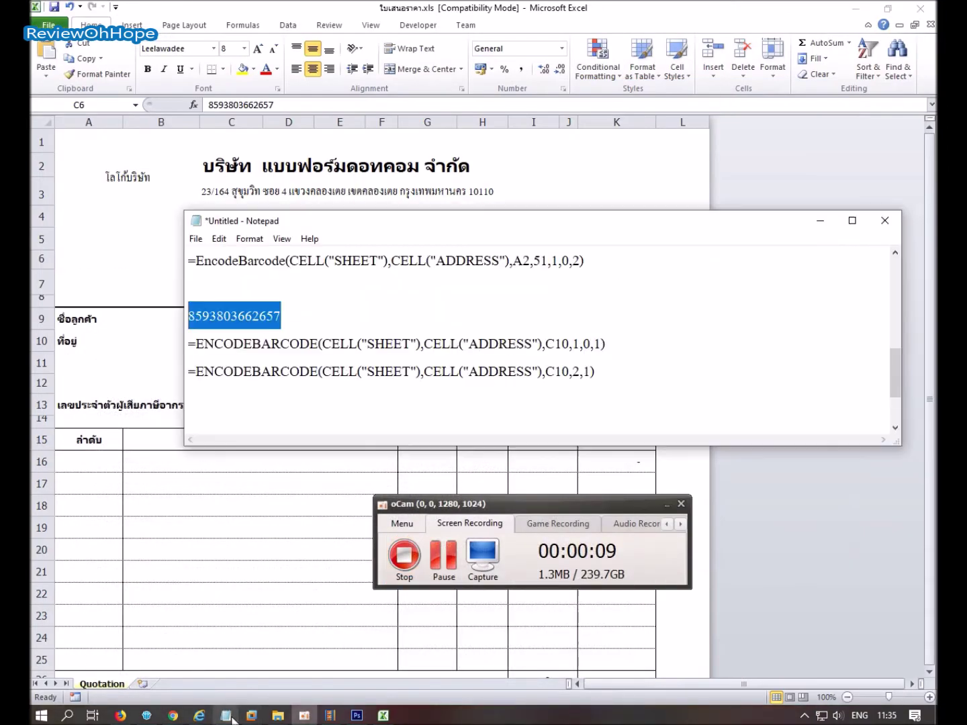
left_click_drag(626, 343, 200, 345)
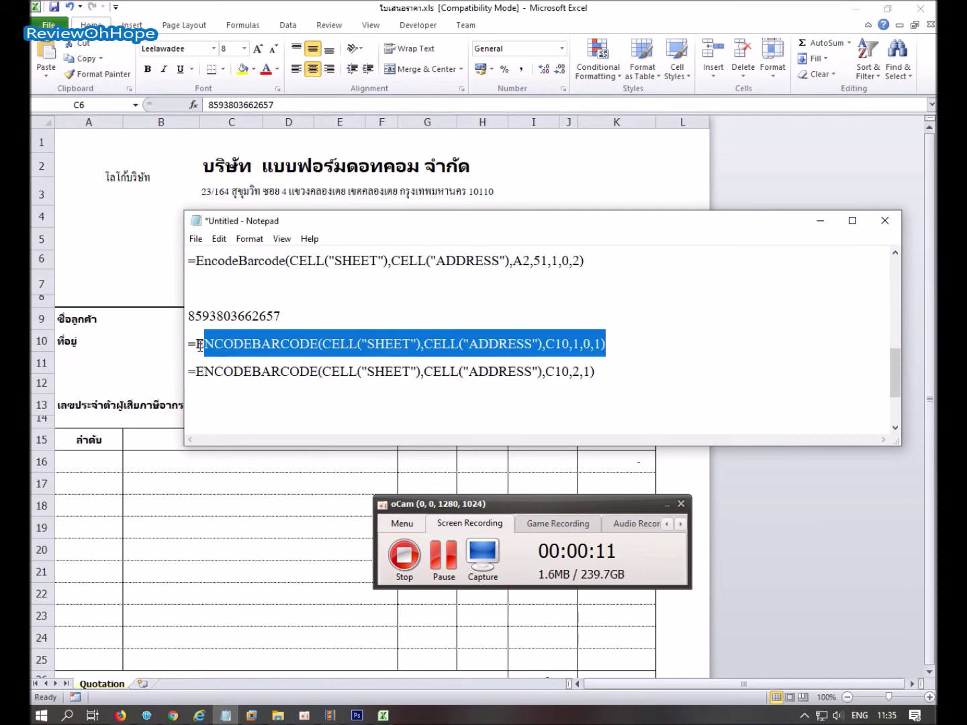
Paste the ENCODEBARCODE formula into A5 with type 50; it returns #NAME?
left_click(69, 242)
left_click(221, 105)
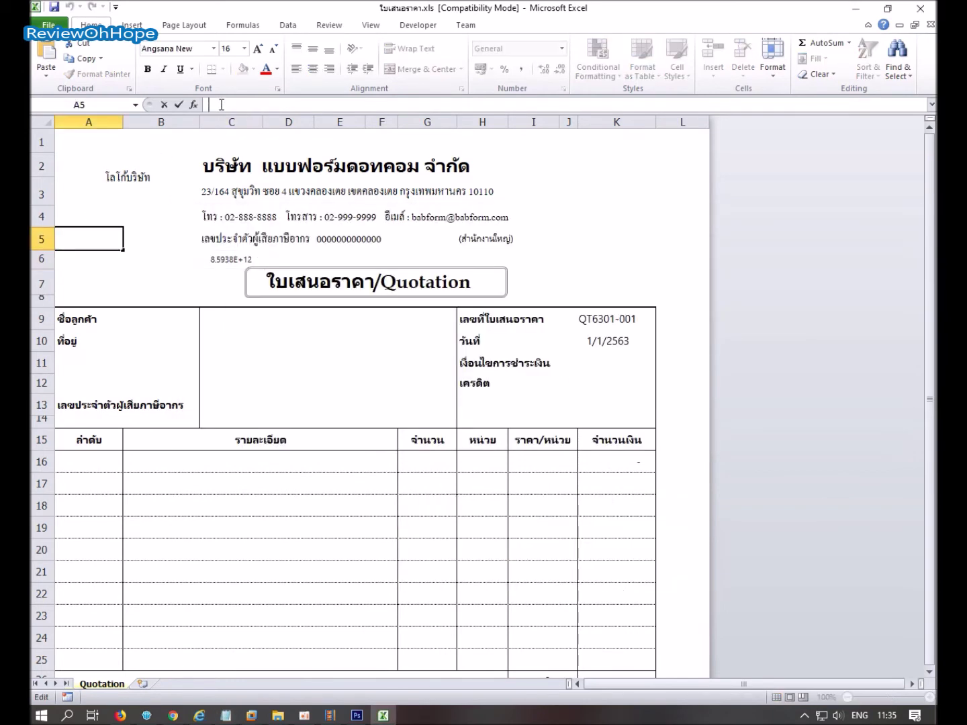
type("=ENCODEBARCODE(CELL(\"SHEET\"),CELL(\"ADDRESS\"),C10,1,0,1)")
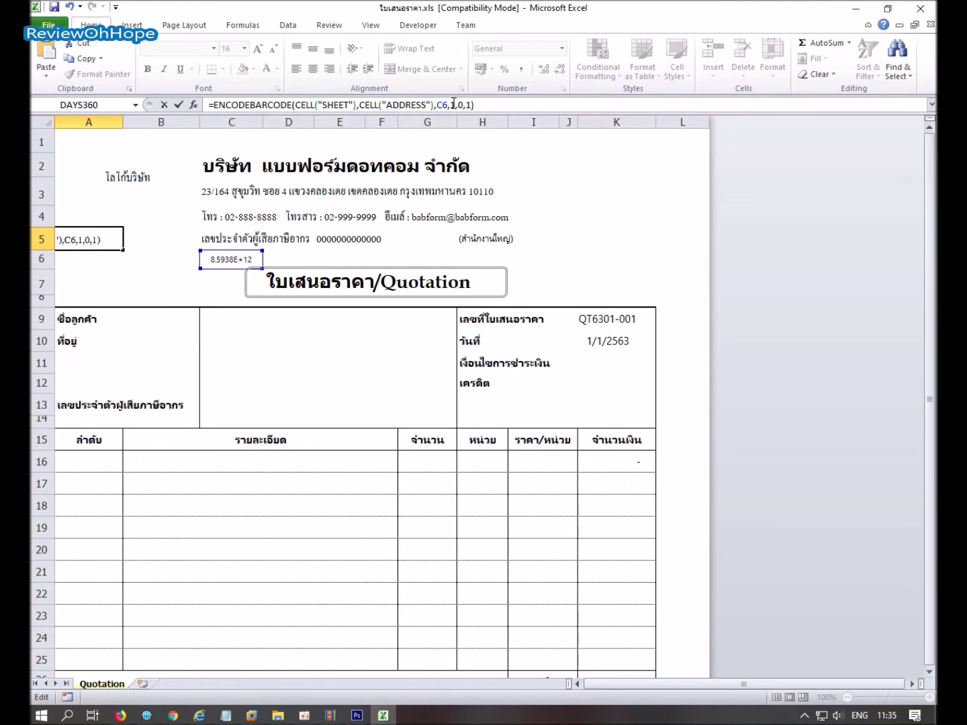
type("0")
key("Return")
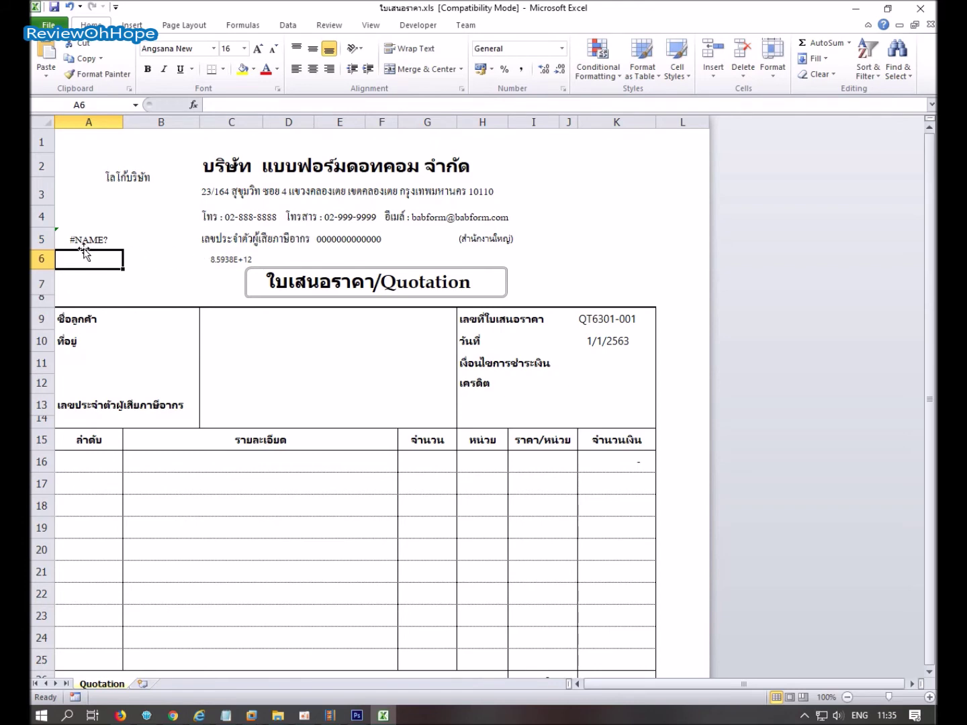
Inspect A5's formula and C6's value, then paste the formula into A5 again.
left_click(82, 243)
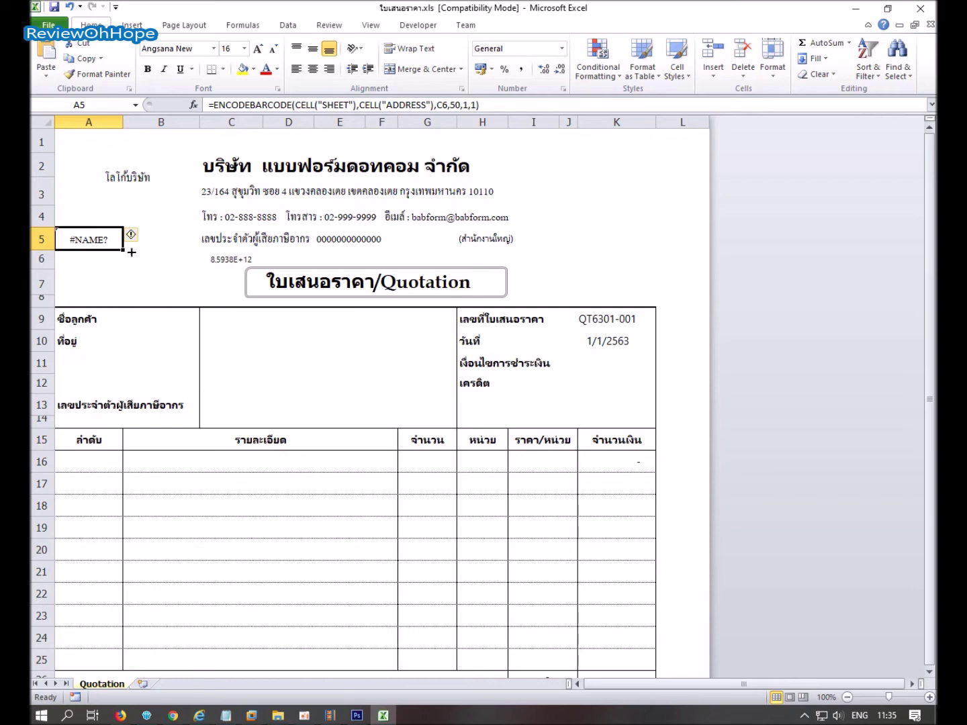
left_click(222, 259)
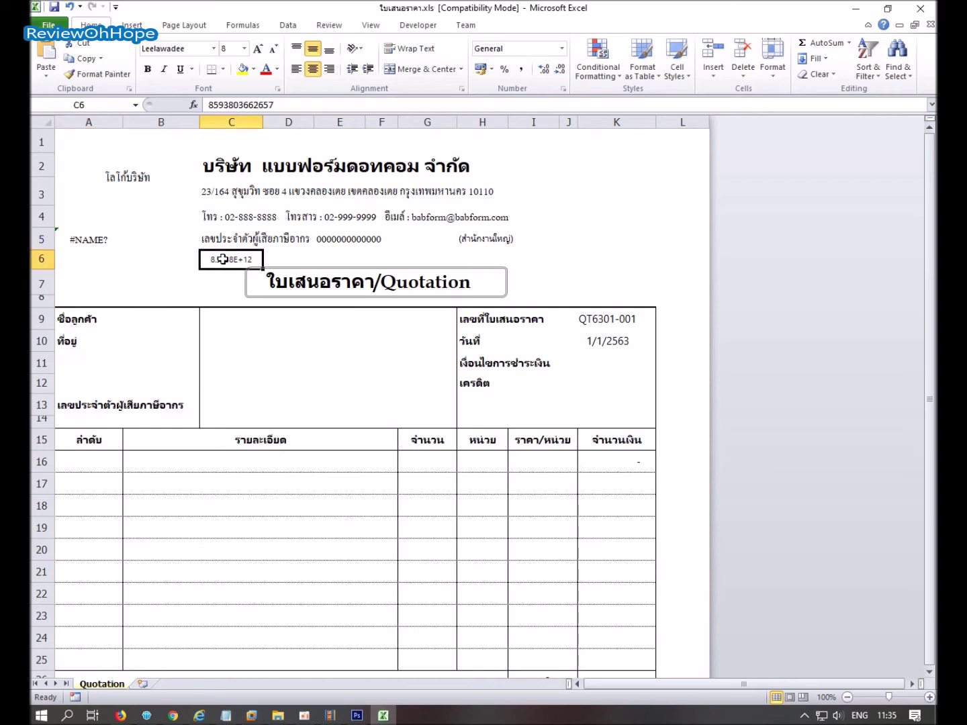
left_click(98, 239)
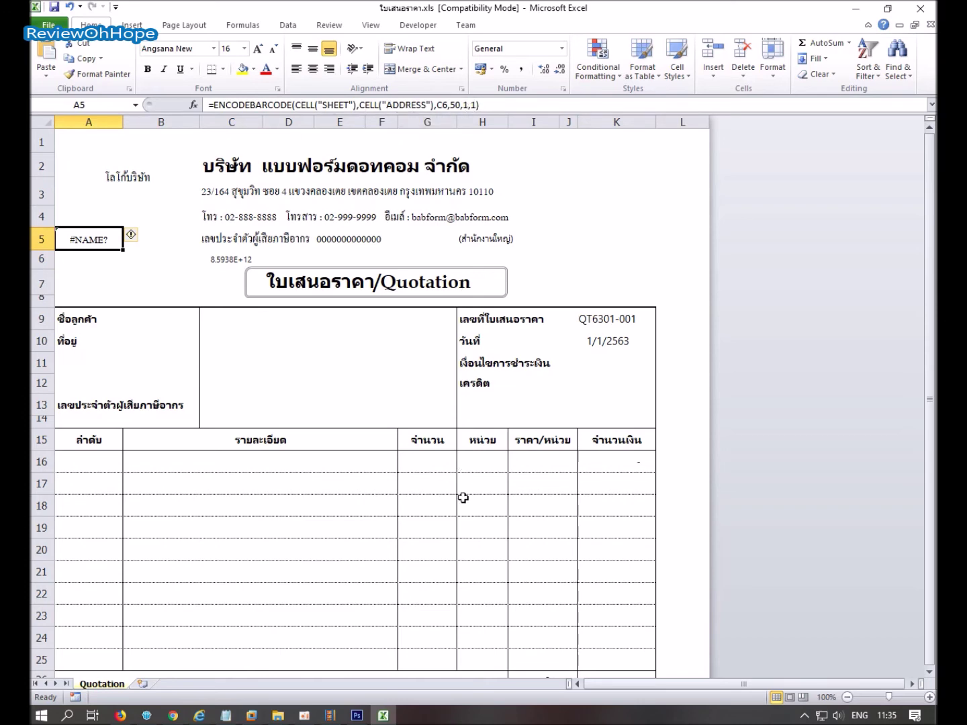
left_click(329, 716)
left_click(444, 558)
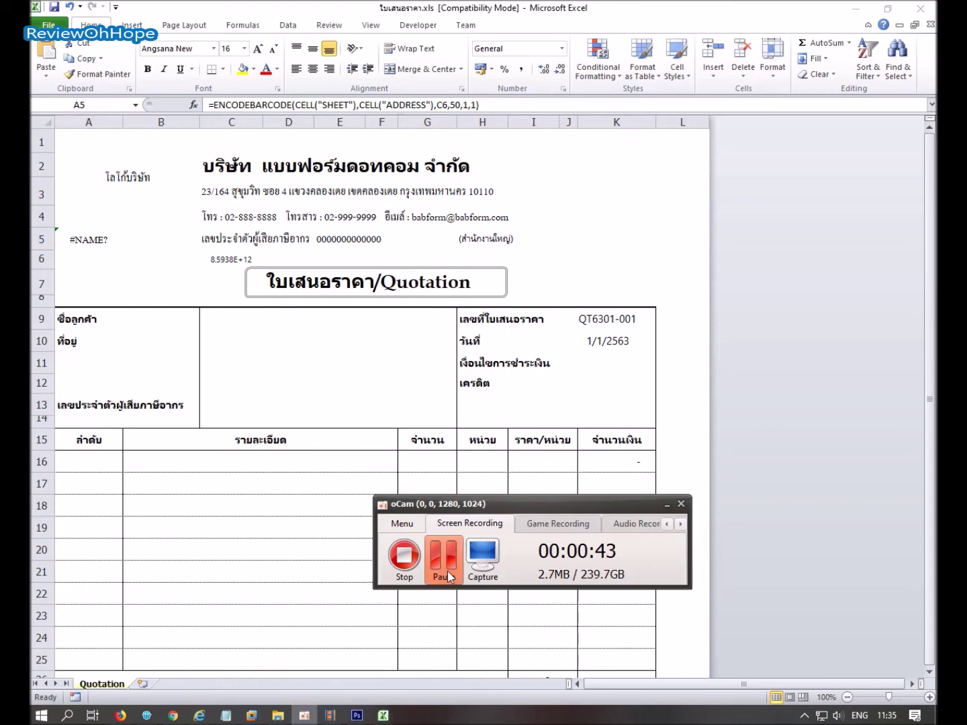
left_click(92, 238)
type("=ENCODEBARCODE(CELL(\"SHEET\"),CELL(\"ADDRESS\"),C10,1,0,1)")
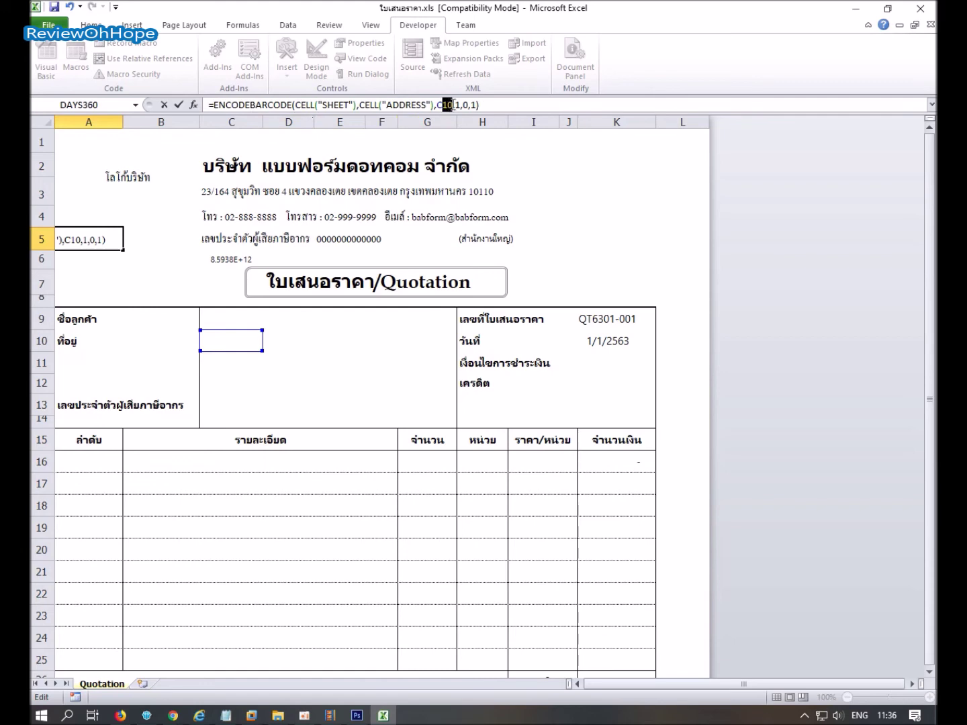
Point A5's formula at C6 with type 50 for a Data Matrix code, then launch Vysor.
type("6,")
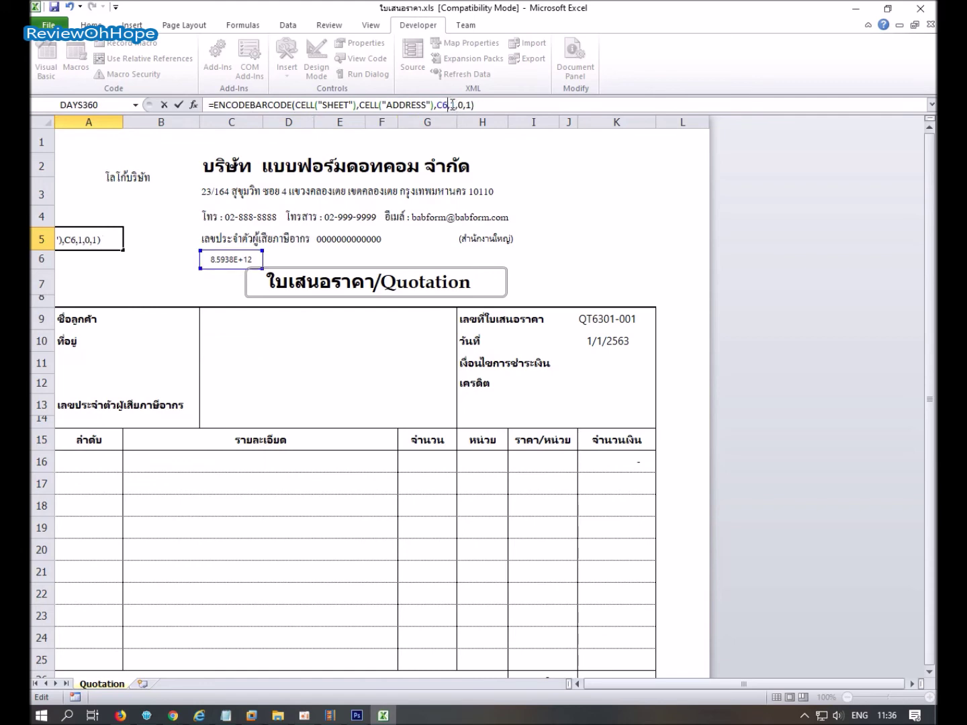
type("50")
key("Return")
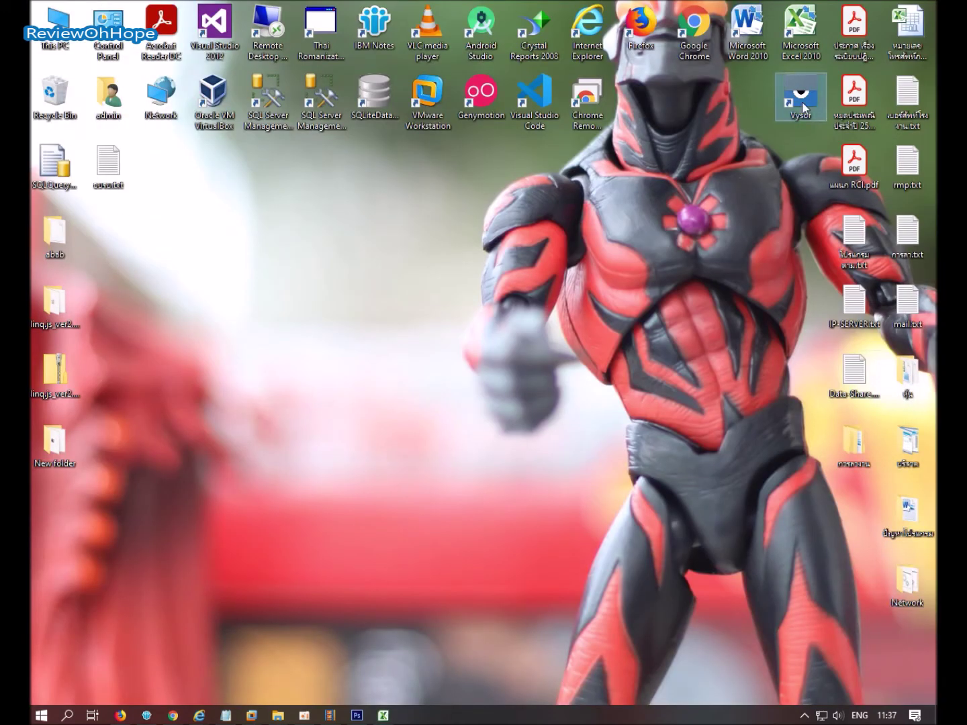
double_click(800, 94)
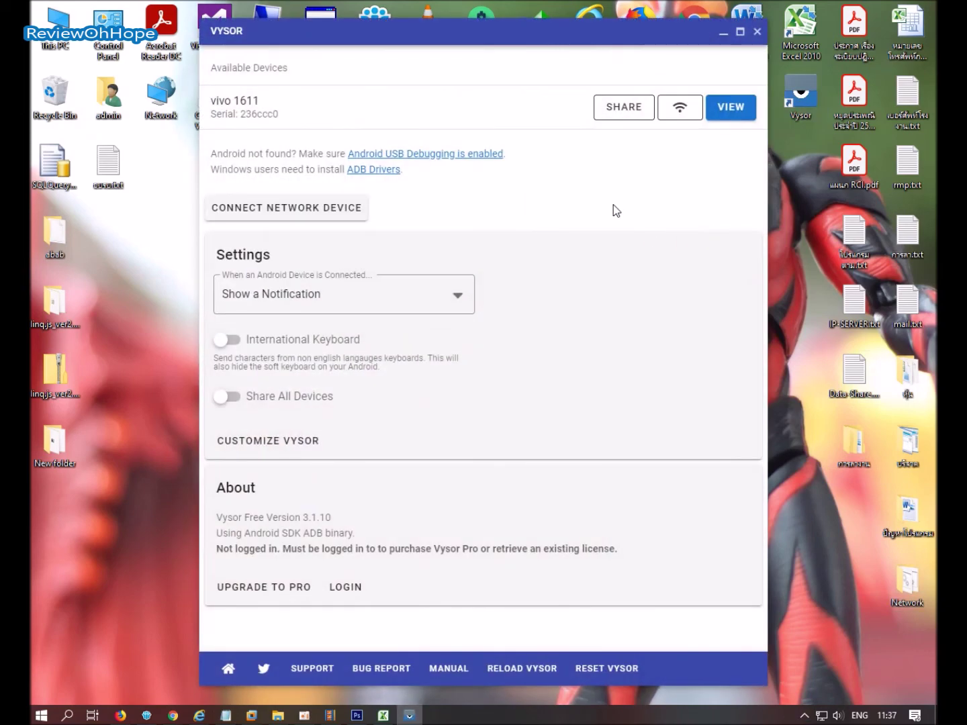
left_click(725, 111)
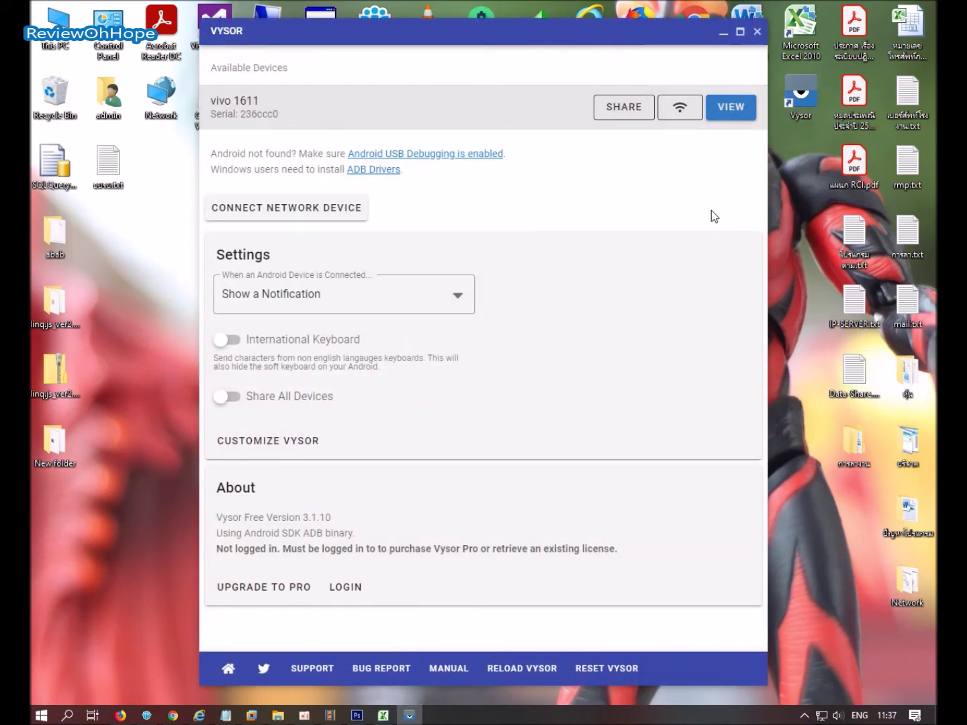
left_click(723, 31)
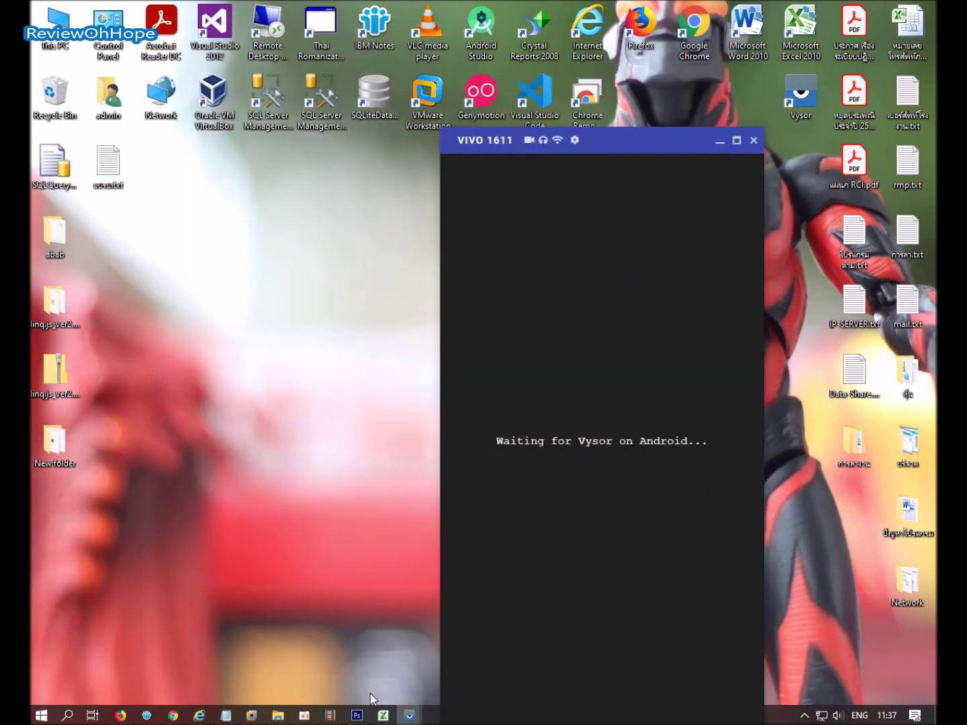
left_click(382, 716)
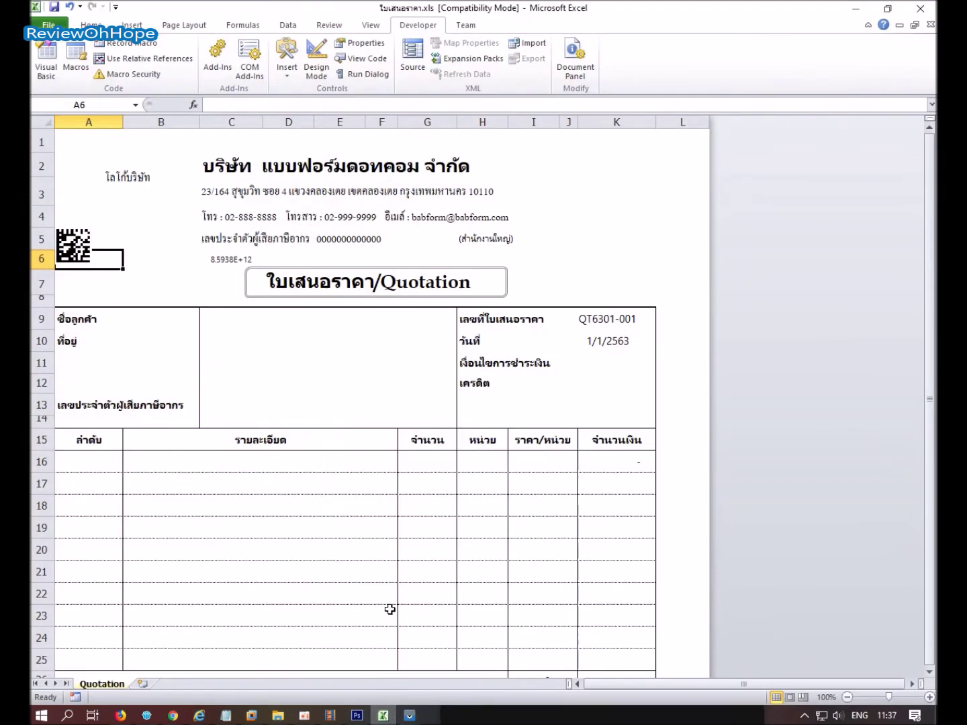
left_click(409, 715)
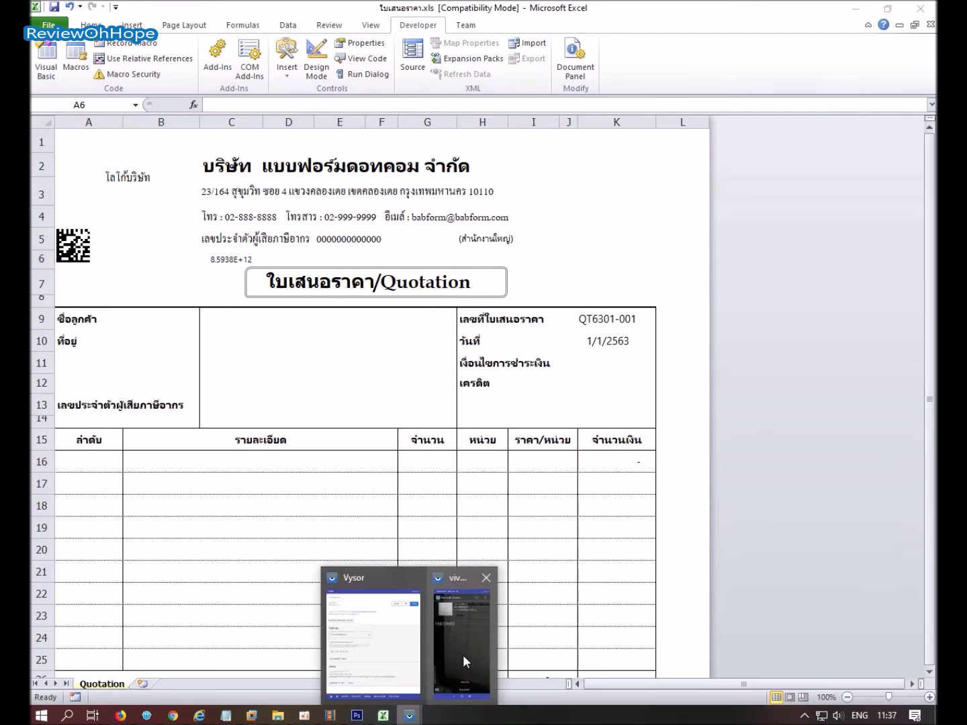
left_click(462, 655)
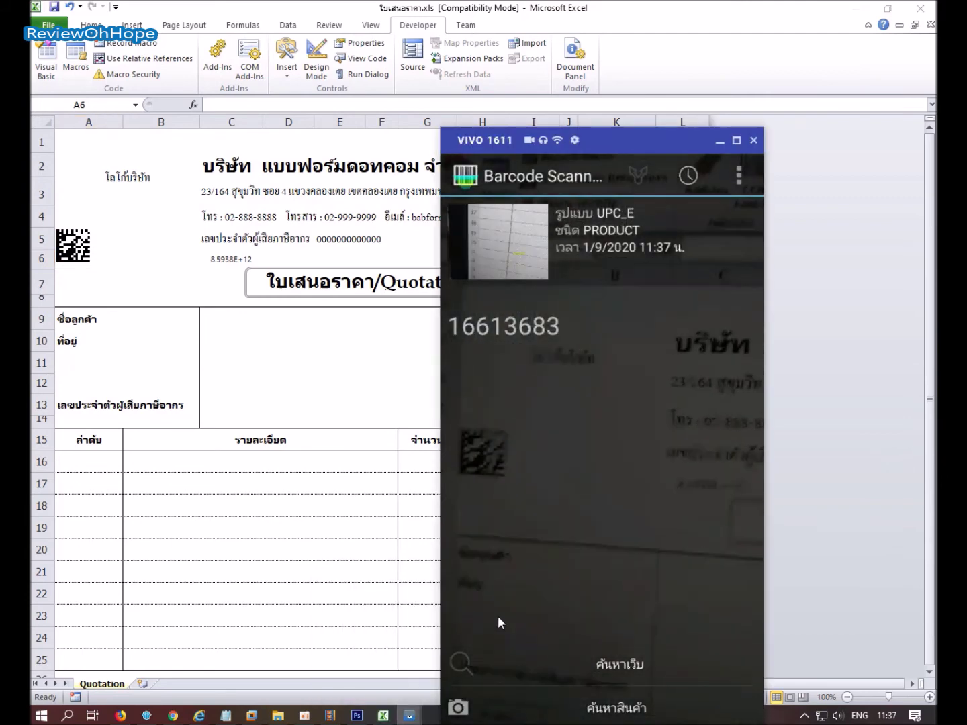
right_click(498, 615)
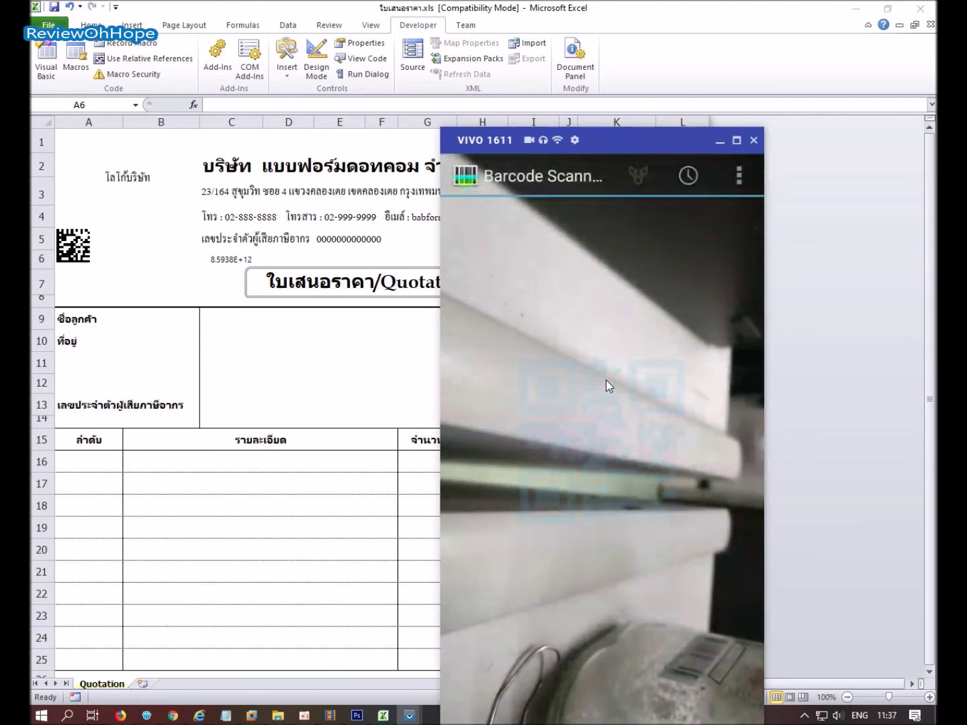
left_click(720, 141)
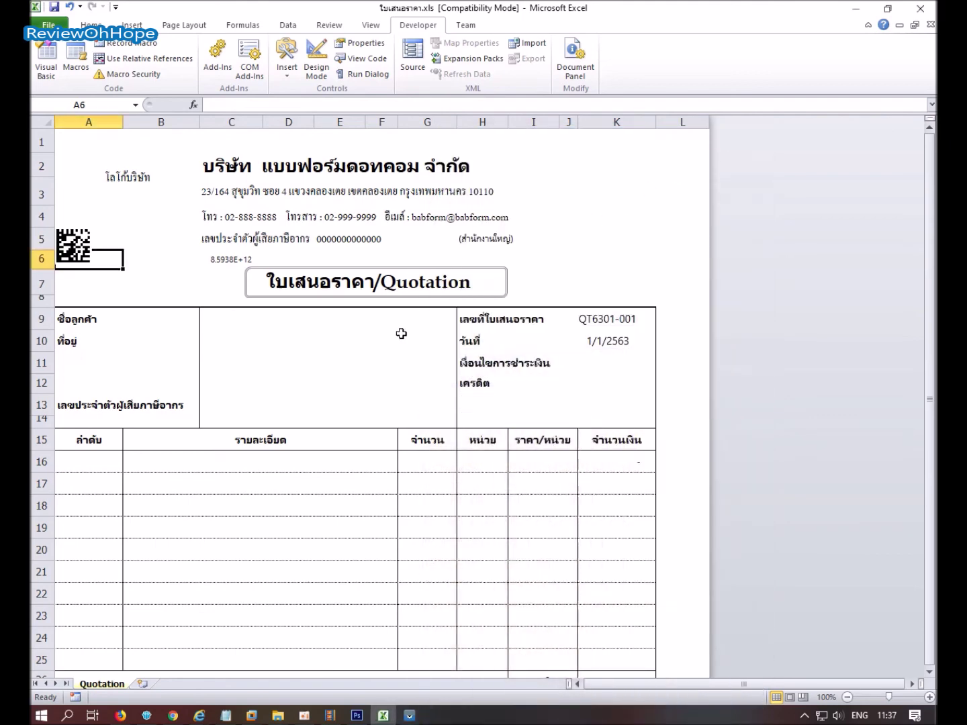
left_click(81, 251)
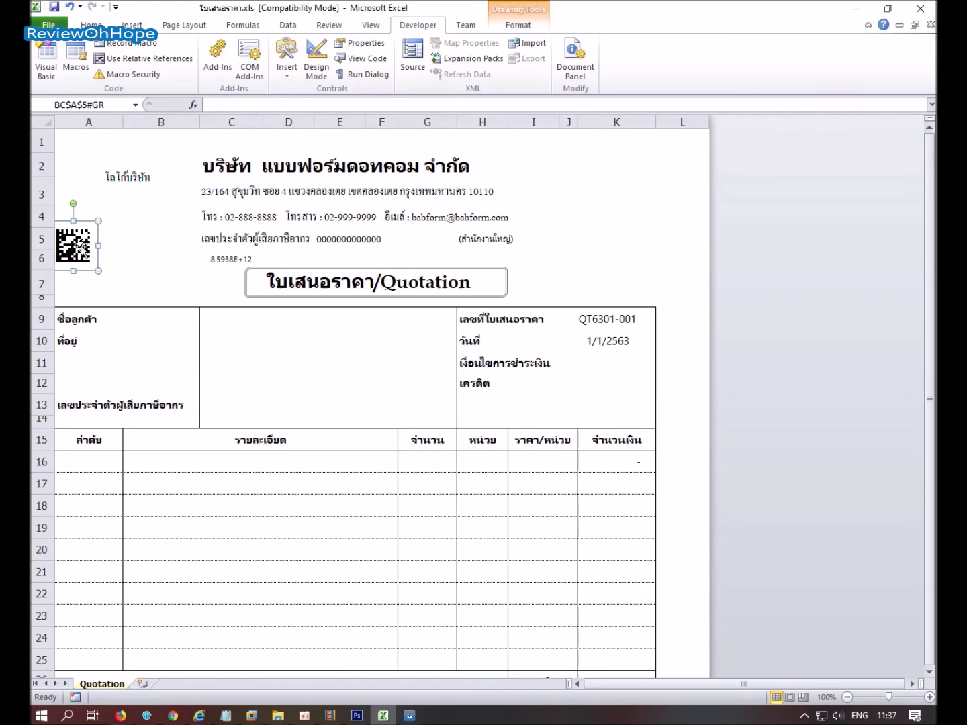
Delete the Data Matrix picture and view the EncodeBarcode type list (50 Data Matrix, 51 QRCode).
key("Delete")
left_click(71, 245)
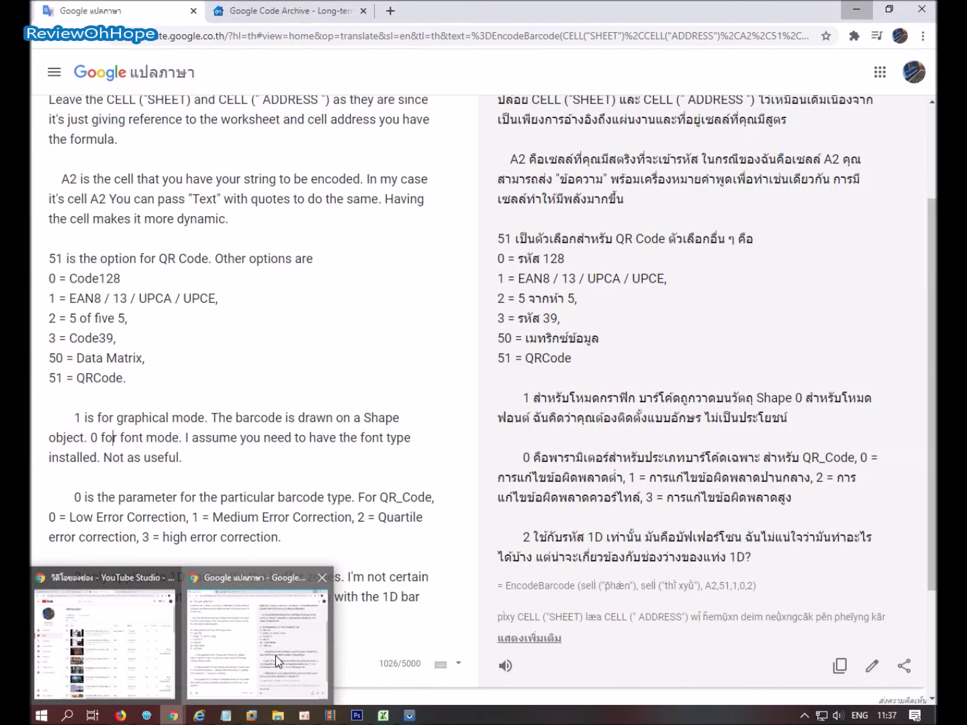
mouse_move(173, 715)
left_click(275, 655)
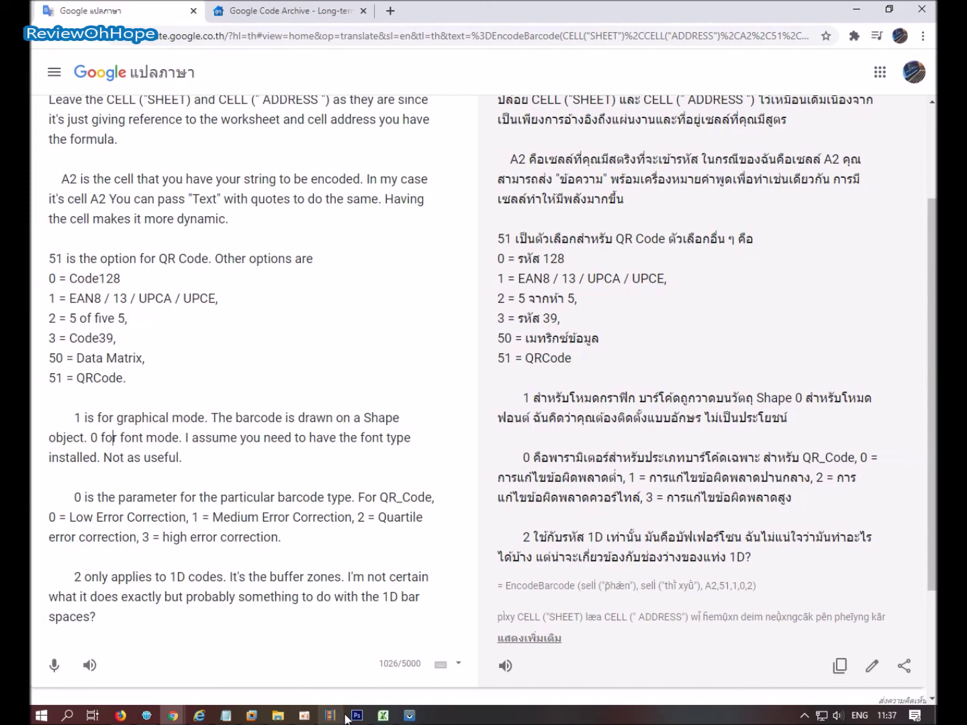
left_click(304, 715)
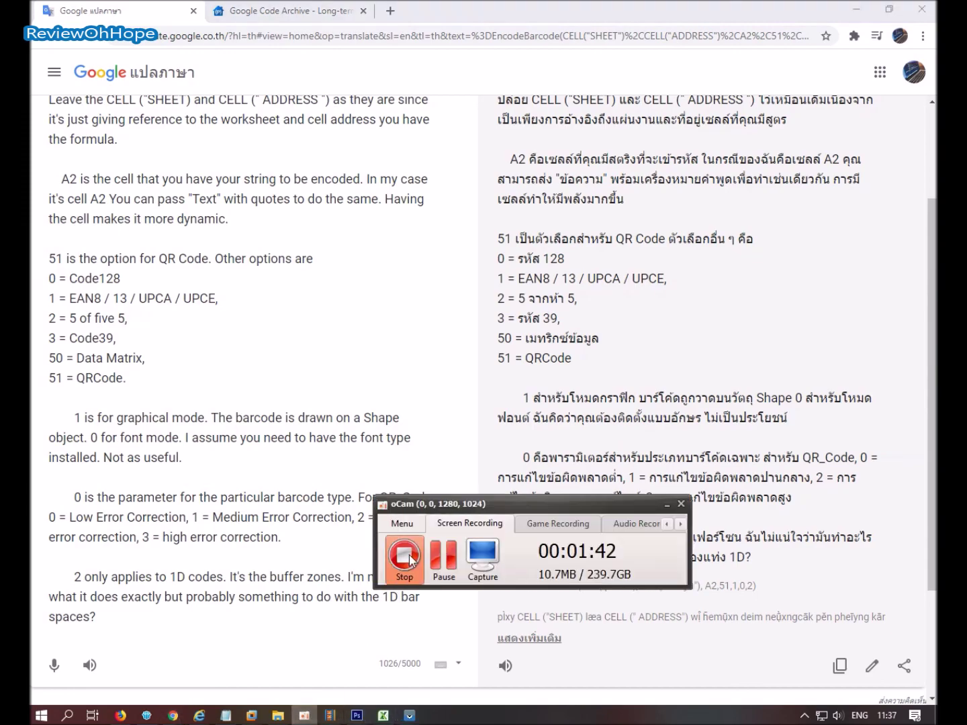